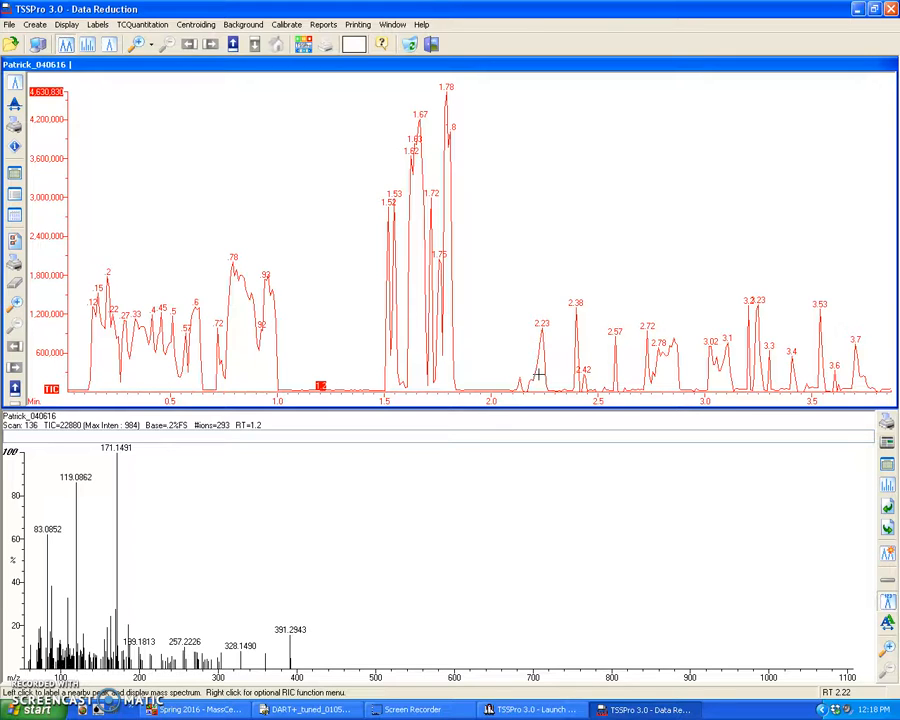
# Step: Average the mass spectra across the broad TIC peak at about 2.78 min and create an ion chromatogram for m/z 251.1802
pyautogui.click(508, 373)
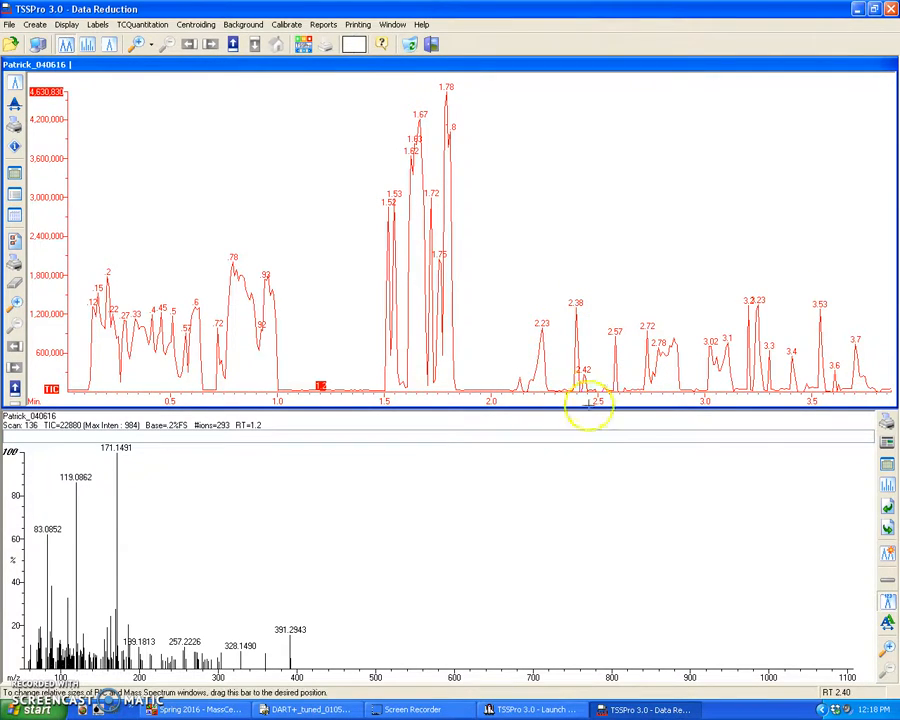
pyautogui.moveTo(644, 373); pyautogui.dragTo(677, 370)
pyautogui.click(631, 398)
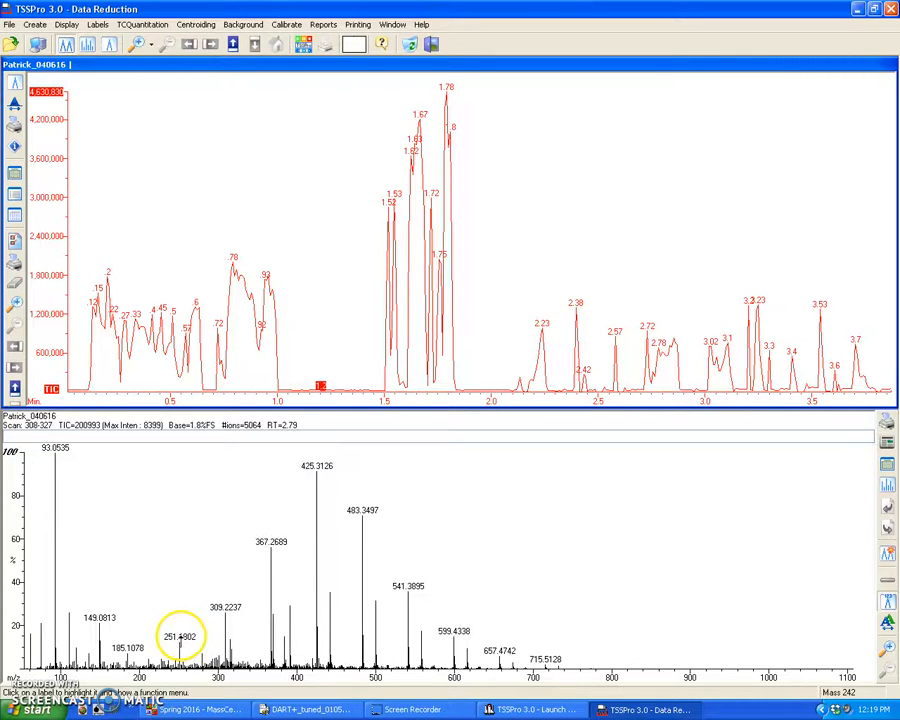
pyautogui.moveTo(180, 636); pyautogui.dragTo(373, 355)
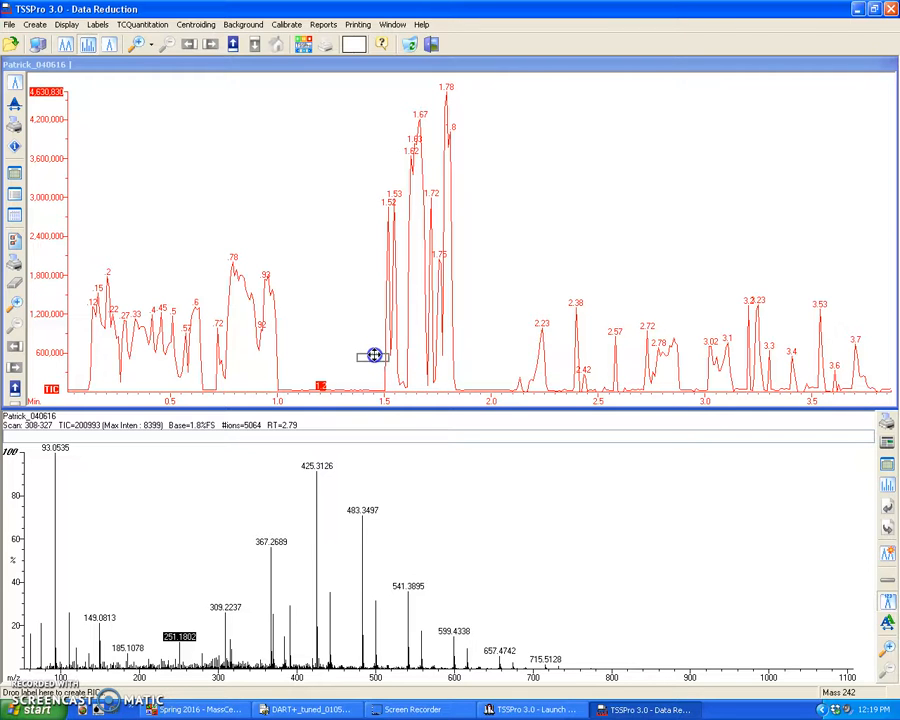
pyautogui.moveTo(373, 355); pyautogui.dragTo(374, 353)
pyautogui.click(377, 337)
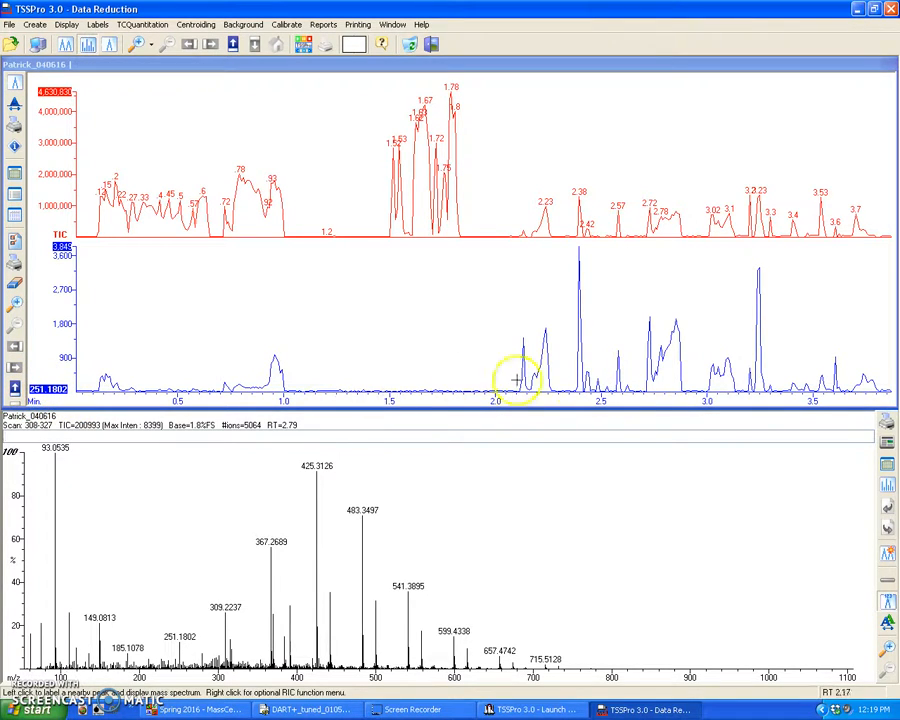
# Step: Average the spectra over the 251.1802 chromatogram peak at about 2.39 min, label the 251.1755 ion and move its label clear of the peaks
pyautogui.moveTo(577, 331); pyautogui.dragTo(583, 331)
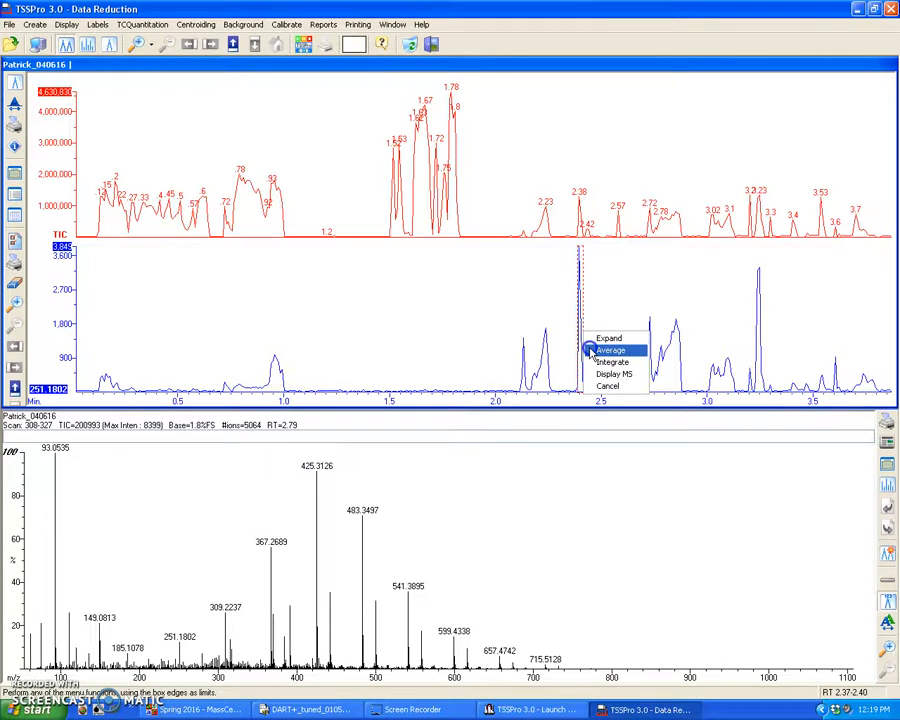
pyautogui.click(591, 349)
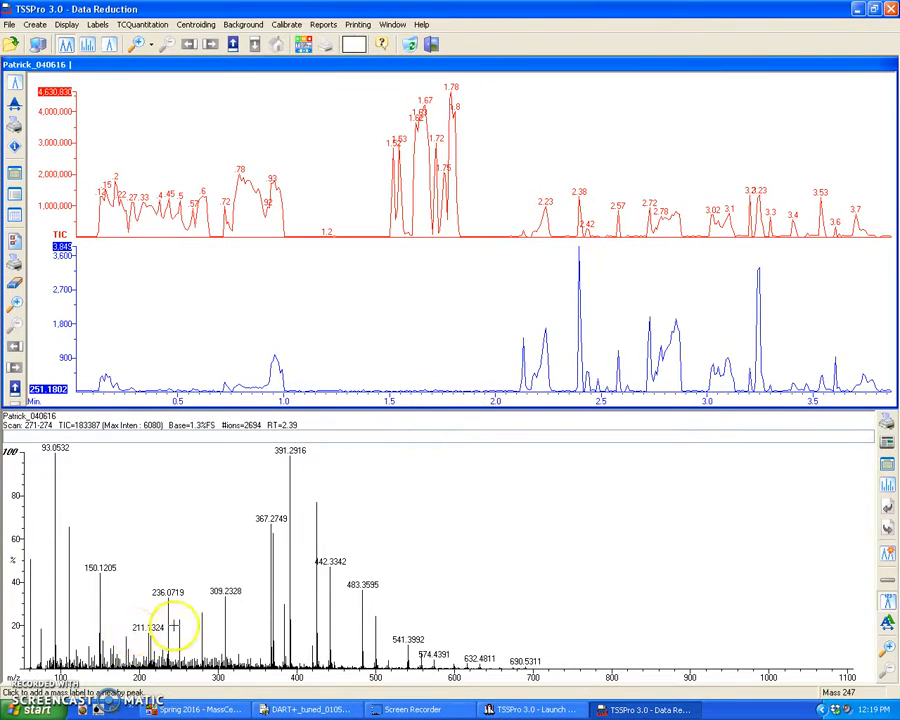
pyautogui.click(179, 619)
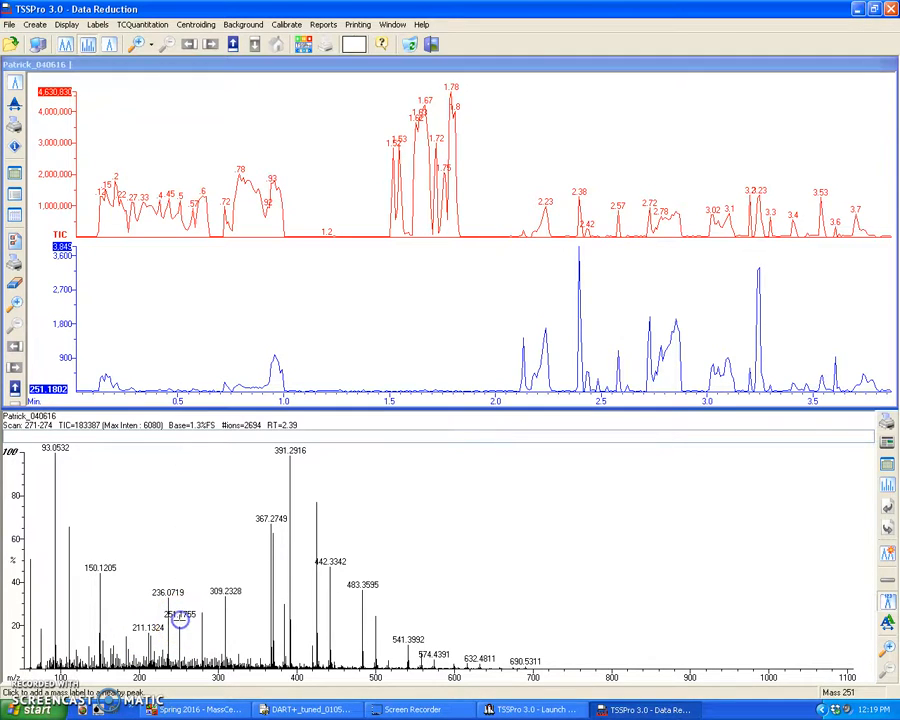
pyautogui.moveTo(183, 613); pyautogui.dragTo(205, 556)
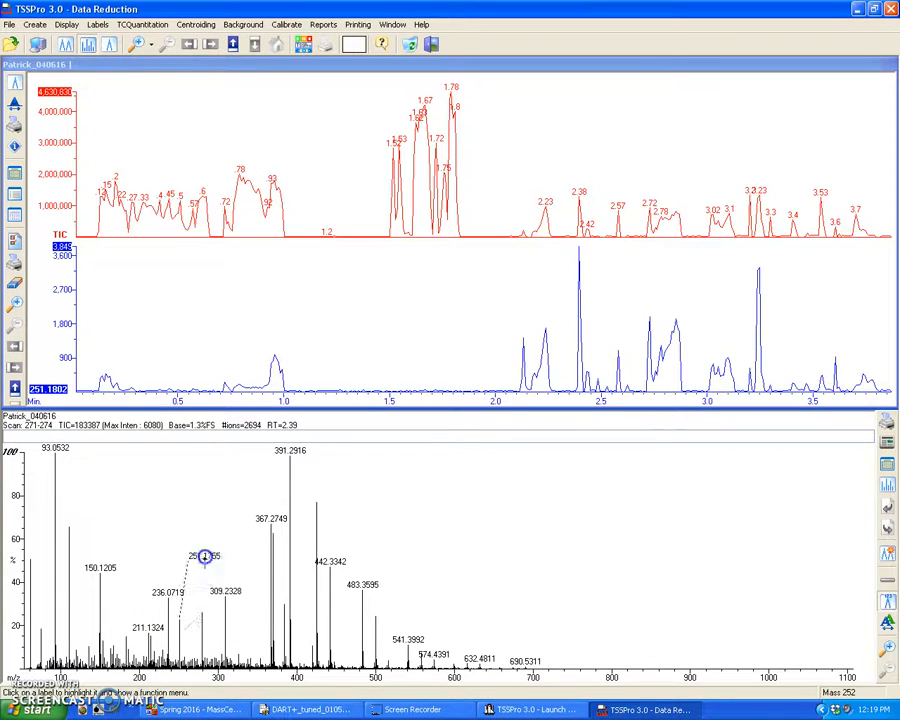
# Step: Average the spectra over the peak at about 3.23 min and create ion chromatograms for m/z 391.2851 and 419.3208
pyautogui.moveTo(757, 357); pyautogui.dragTo(761, 355)
pyautogui.click(788, 375)
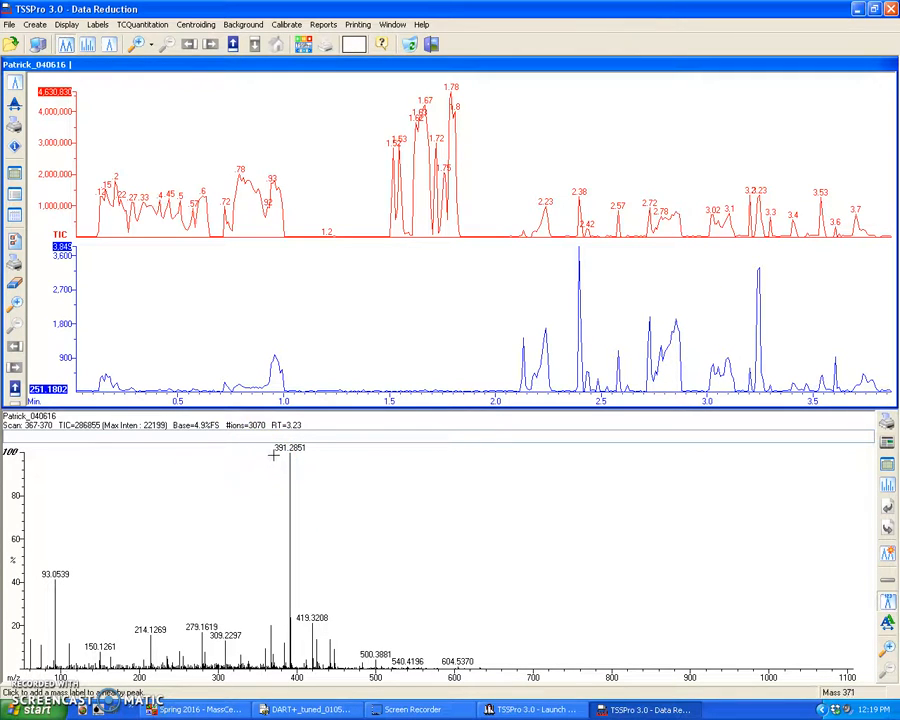
pyautogui.moveTo(289, 447); pyautogui.dragTo(353, 355)
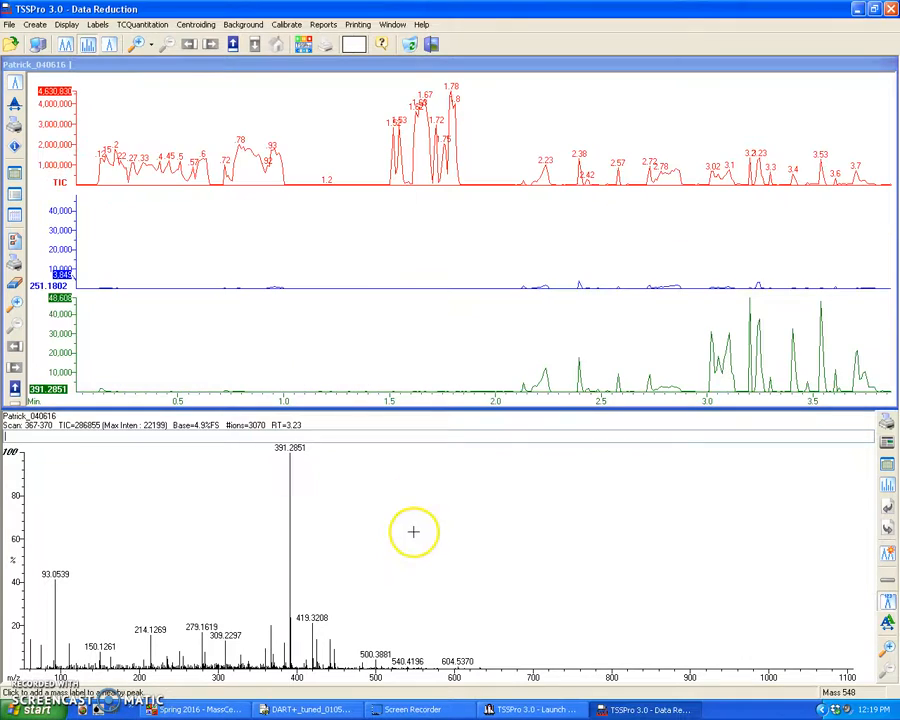
pyautogui.moveTo(322, 597)
pyautogui.mouseDown()
pyautogui.moveTo(285, 591)
pyautogui.moveTo(301, 597)
pyautogui.moveTo(398, 382)
pyautogui.mouseUp()
pyautogui.click(326, 640)
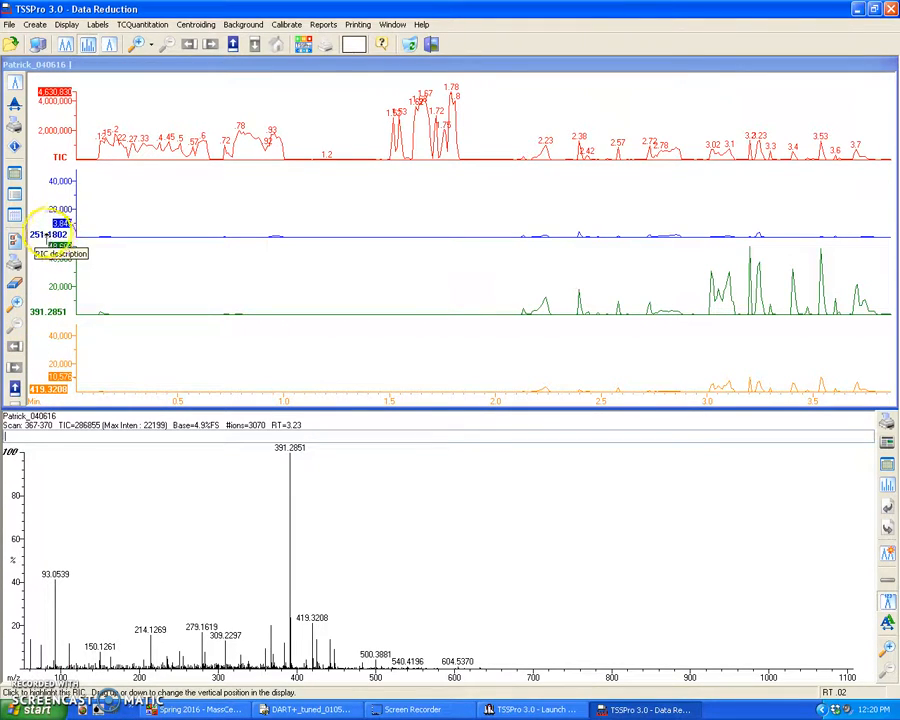
# Step: Remove the 251.1802, 391.2851 and 419.3208 chromatograms from the display and average the TIC scans around 2.83 min
pyautogui.rightClick(44, 233)
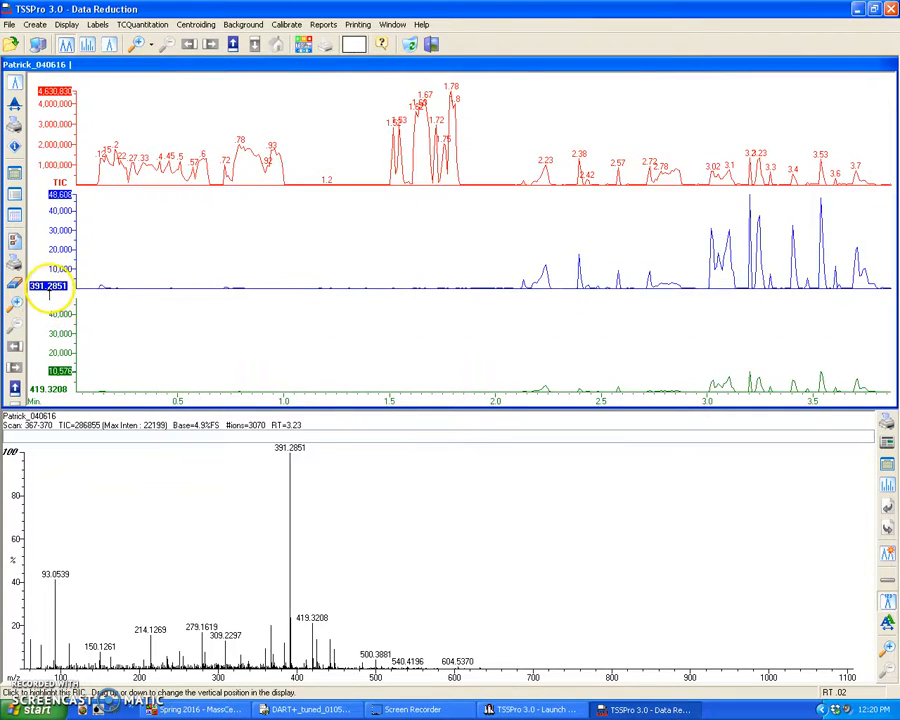
pyautogui.rightClick(40, 286)
pyautogui.rightClick(44, 388)
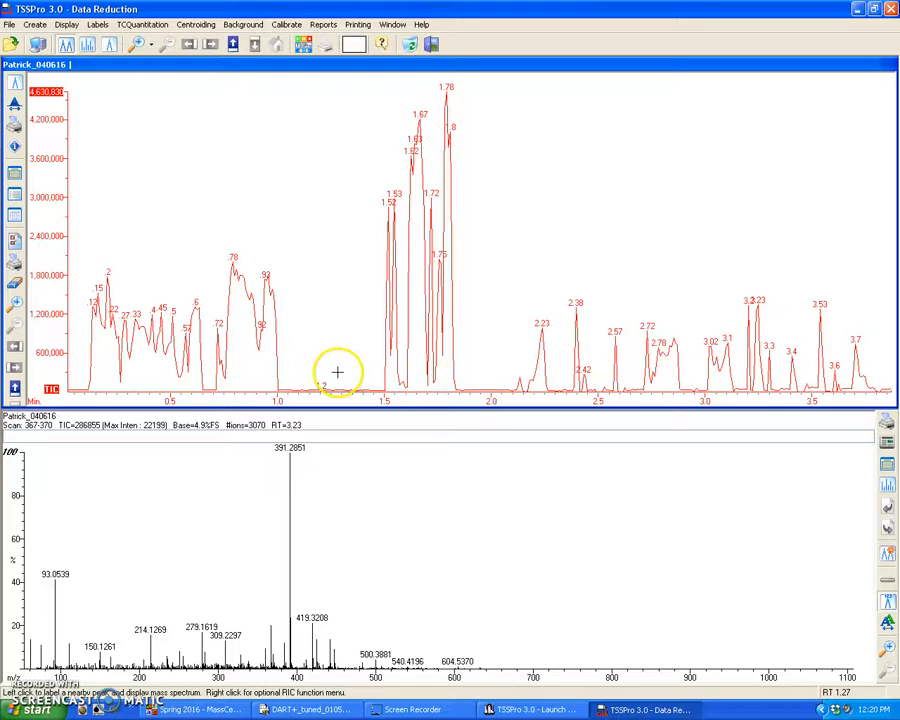
pyautogui.moveTo(657, 382); pyautogui.dragTo(679, 377)
pyautogui.click(692, 395)
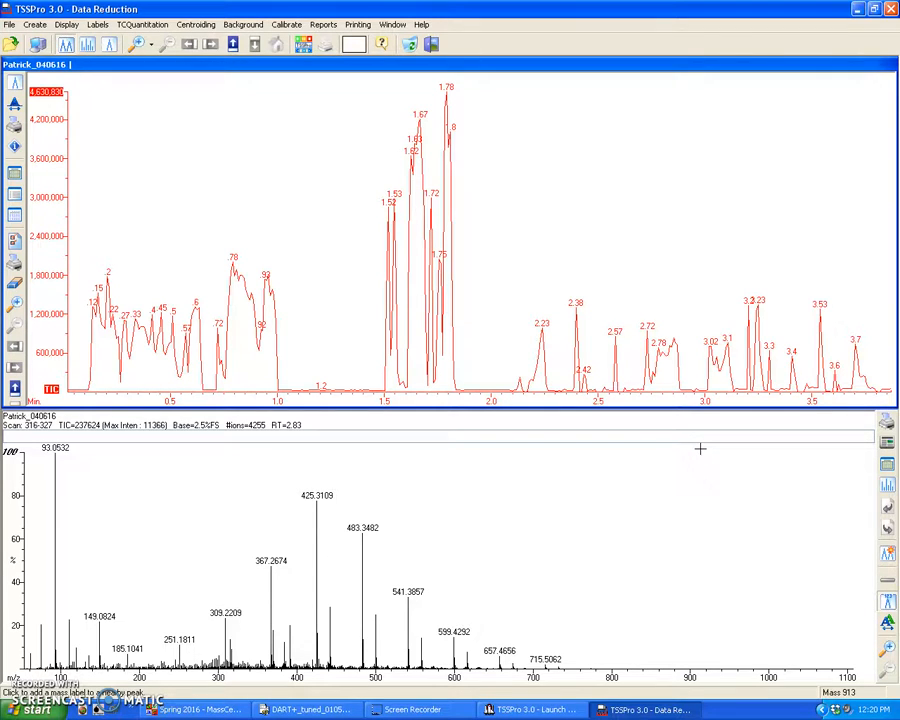
# Step: Add an ion chromatogram for mass 304 with its mass window to the RIC list, display it and close the Launch Pad
pyautogui.click(15, 242)
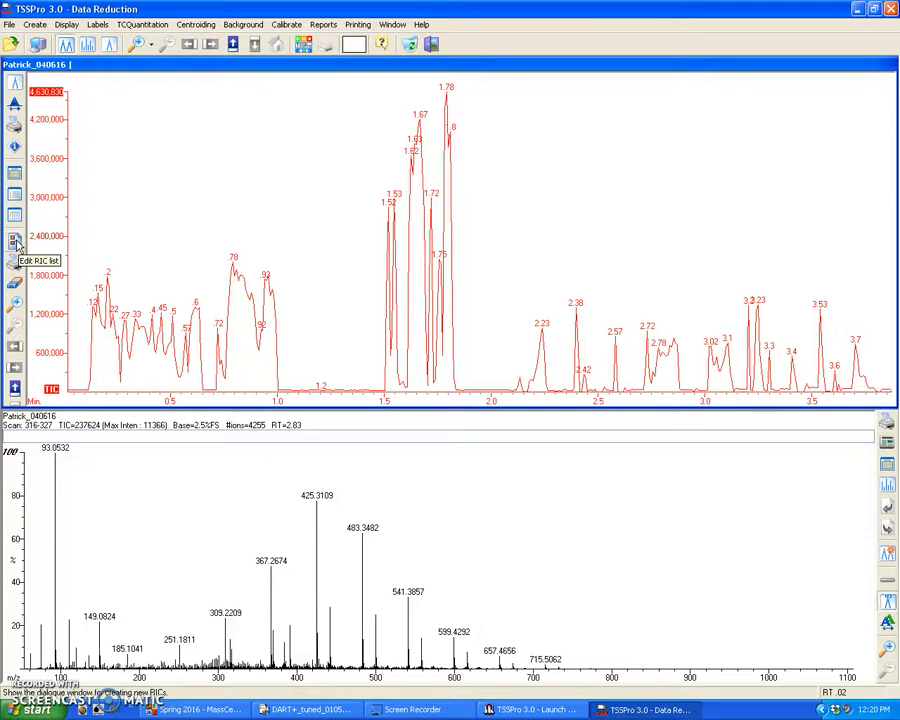
pyautogui.click(15, 243)
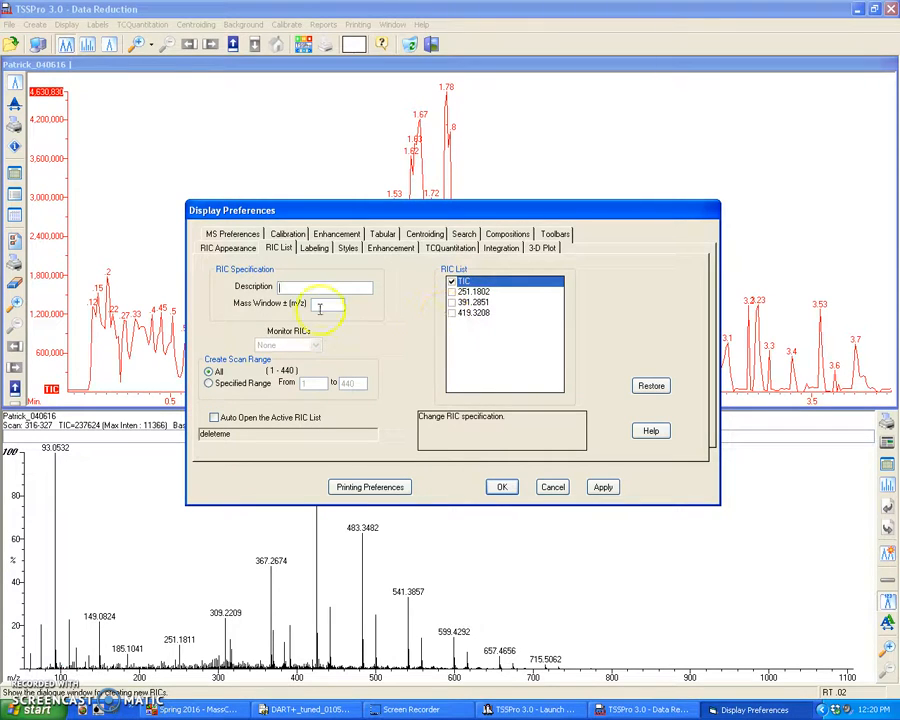
pyautogui.click(319, 287)
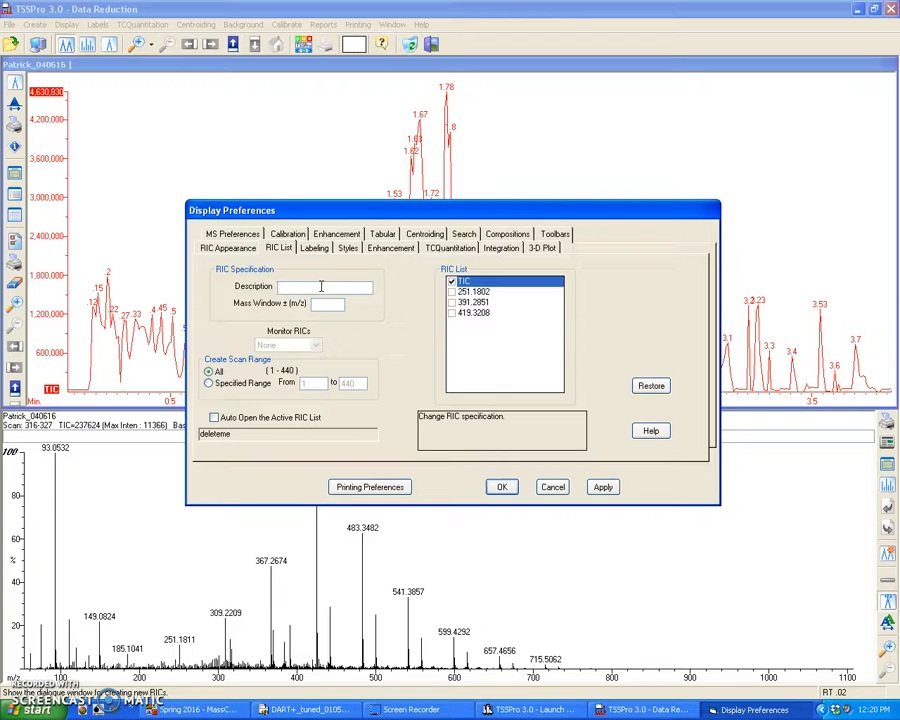
pyautogui.write('304')
pyautogui.click(325, 302)
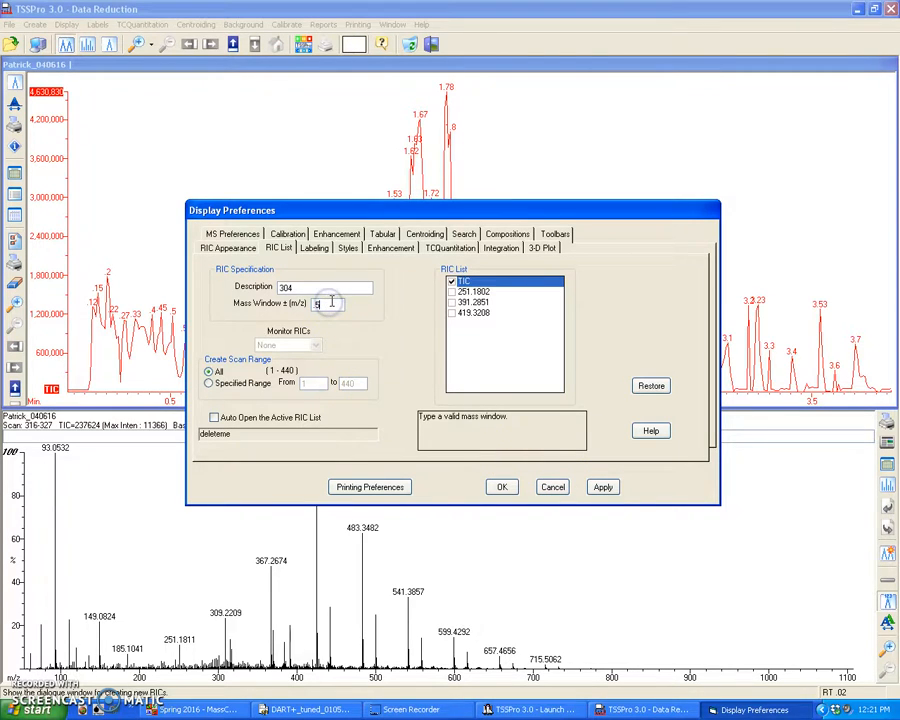
pyautogui.press('Return')
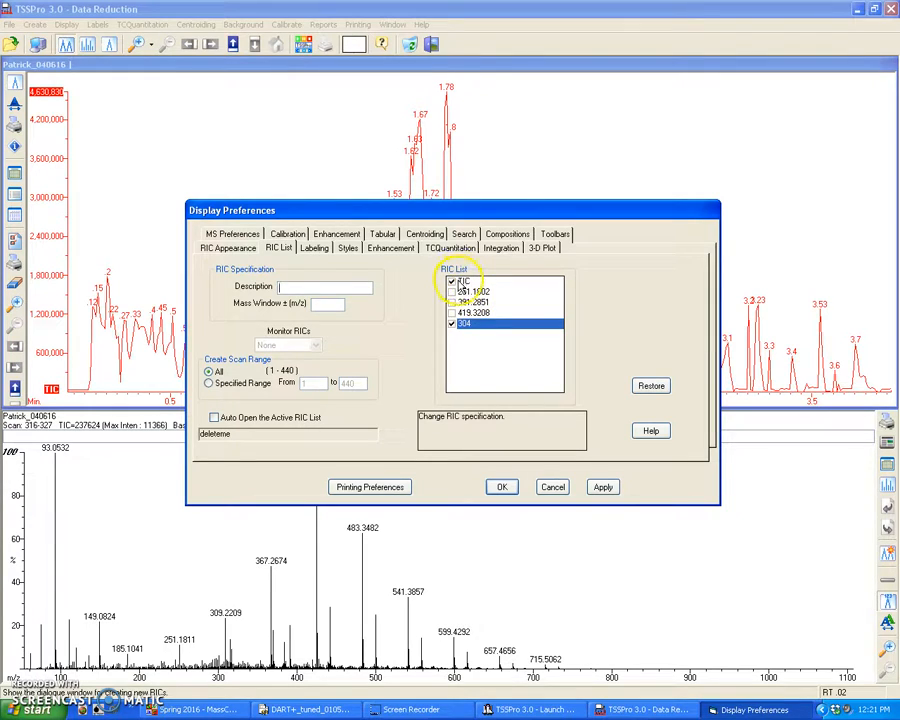
pyautogui.click(500, 487)
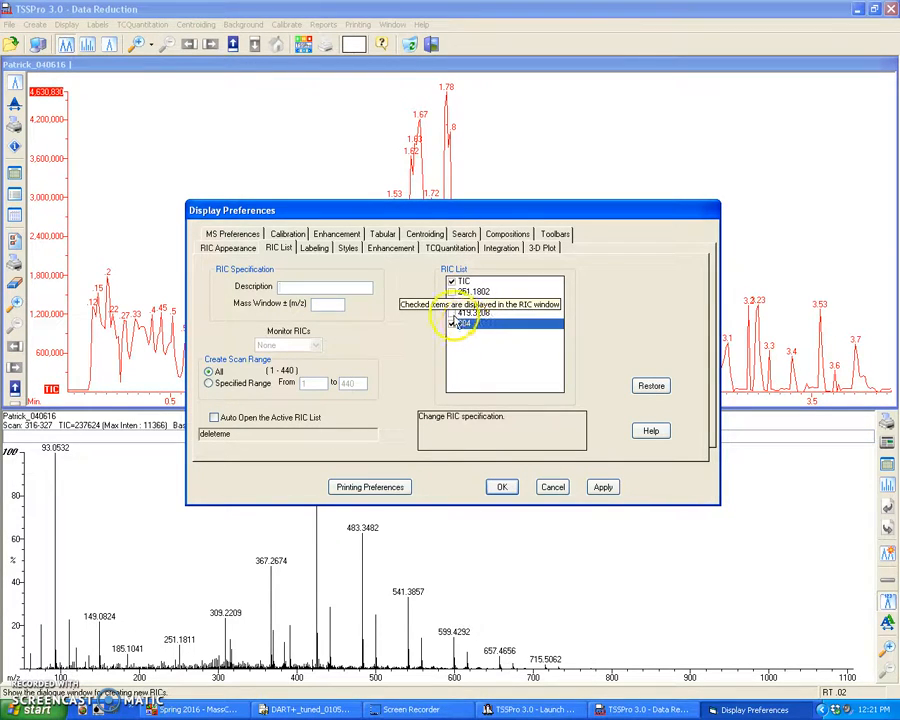
pyautogui.click(503, 488)
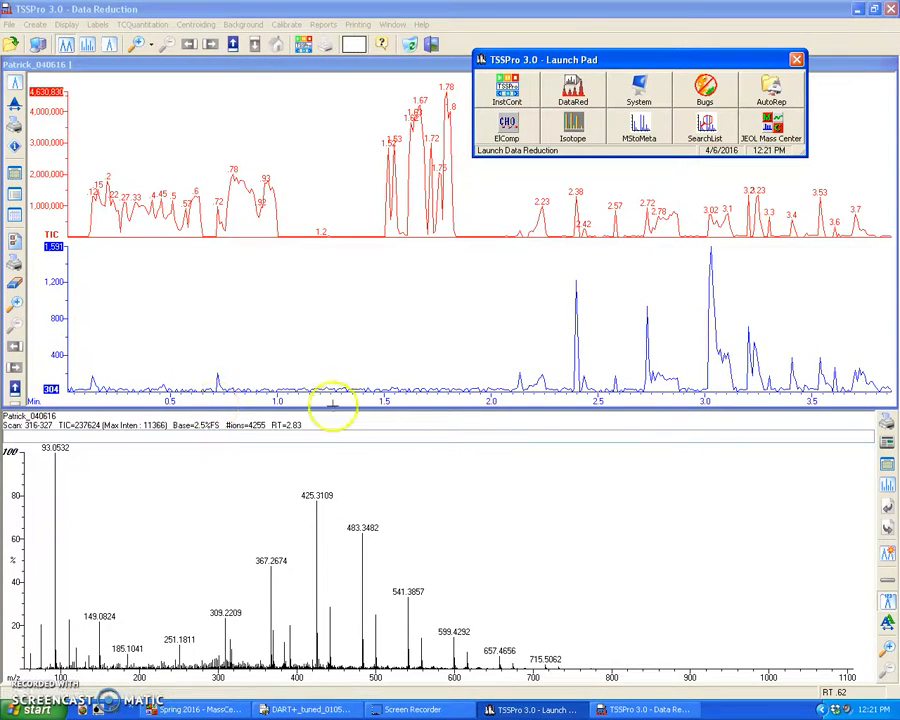
pyautogui.click(796, 59)
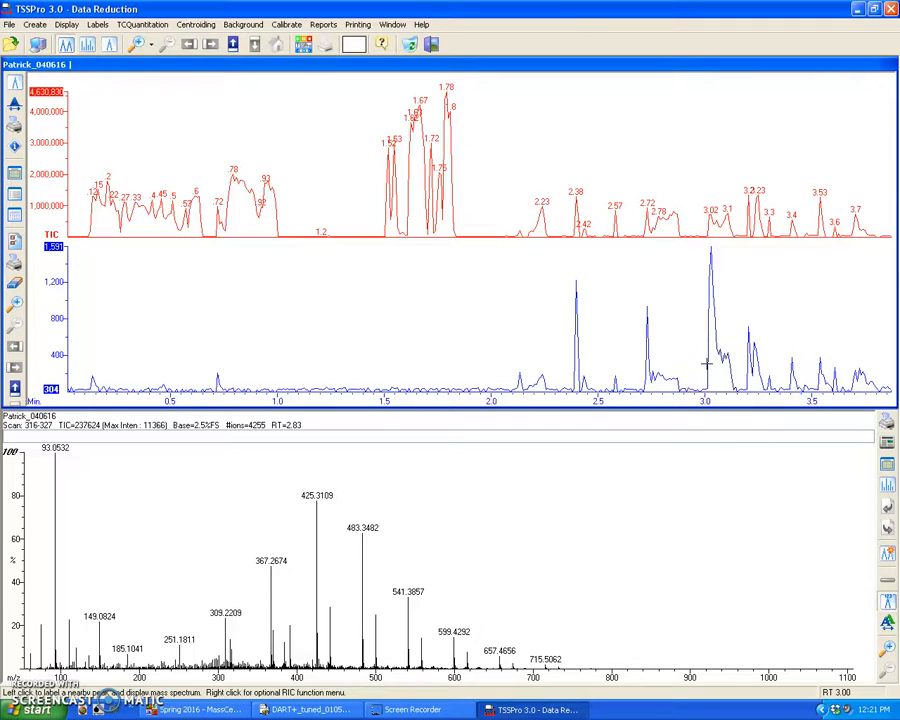
# Step: Average the mass spectra over the tallest peak of the 304 chromatogram, at about 3.02 min
pyautogui.moveTo(706, 365); pyautogui.dragTo(704, 264)
pyautogui.rightClick(704, 262)
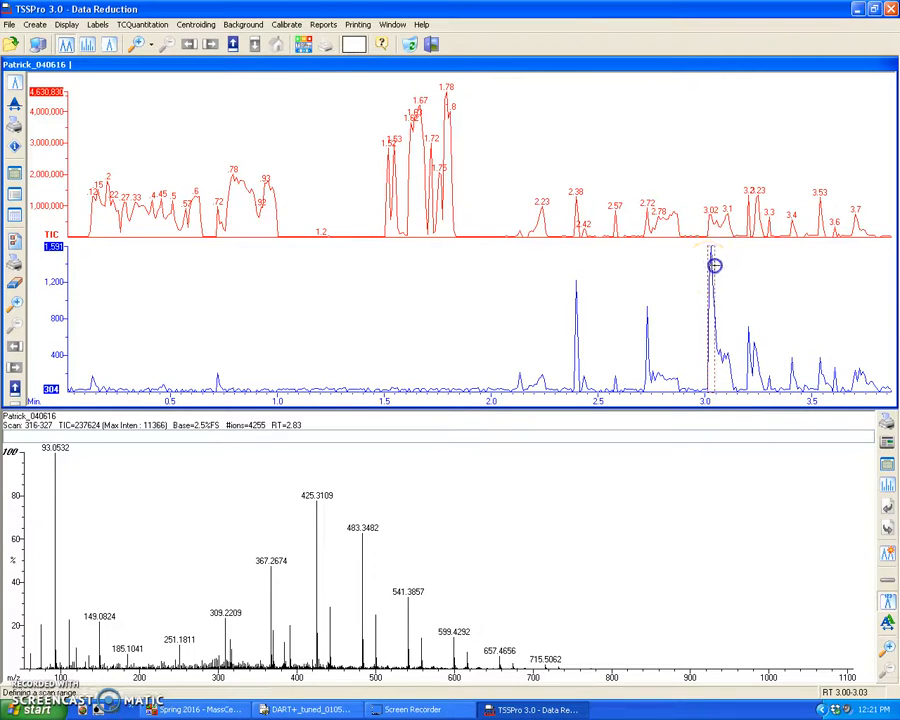
pyautogui.click(730, 284)
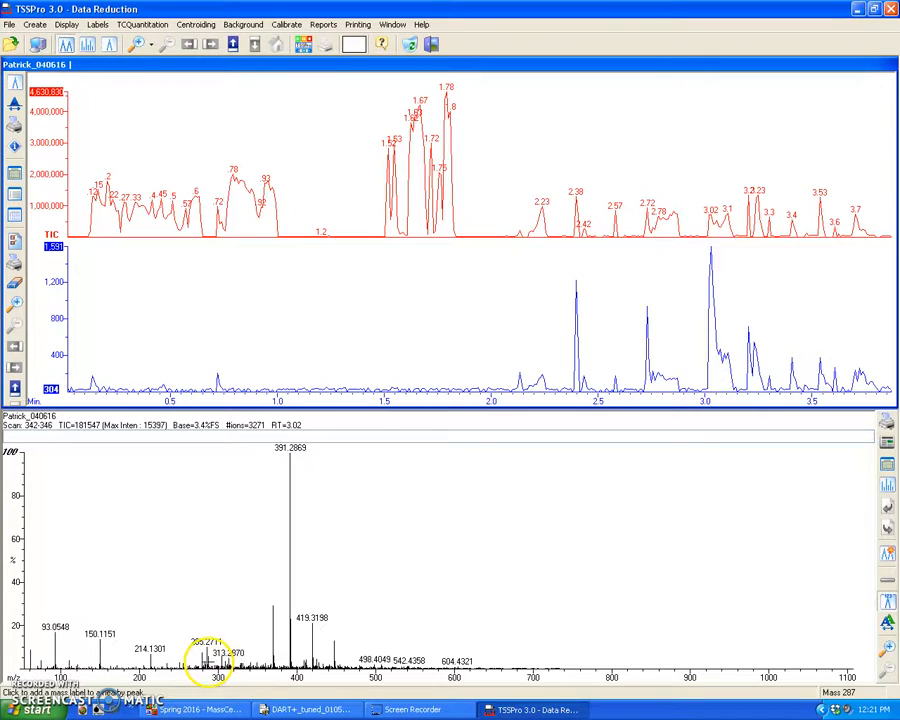
# Step: Label the 304.1586 and 309.2318 ions in the mass spectrum and move them and the 313.2870 label above the crowded peaks
pyautogui.moveTo(216, 652); pyautogui.dragTo(251, 605)
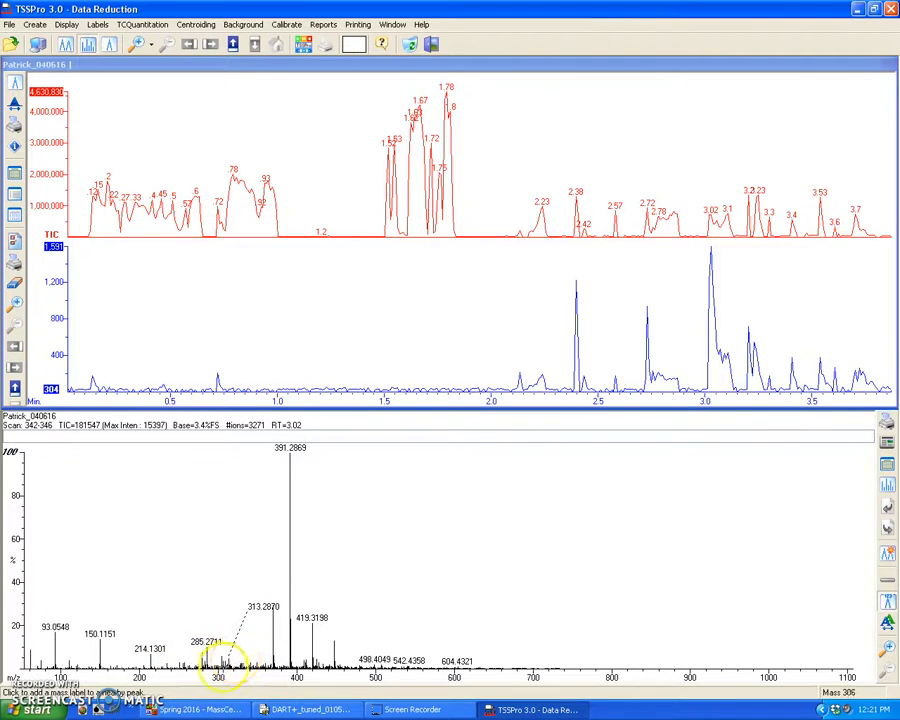
pyautogui.moveTo(214, 660); pyautogui.dragTo(248, 660)
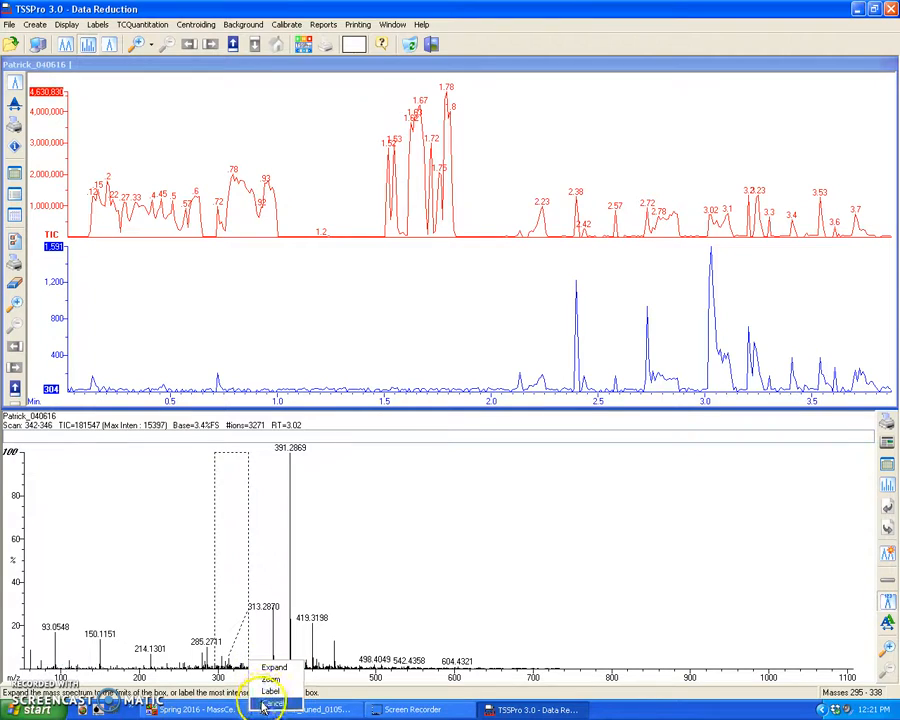
pyautogui.click(267, 702)
pyautogui.moveTo(225, 655); pyautogui.dragTo(243, 566)
pyautogui.click(222, 656)
pyautogui.moveTo(221, 653); pyautogui.dragTo(196, 571)
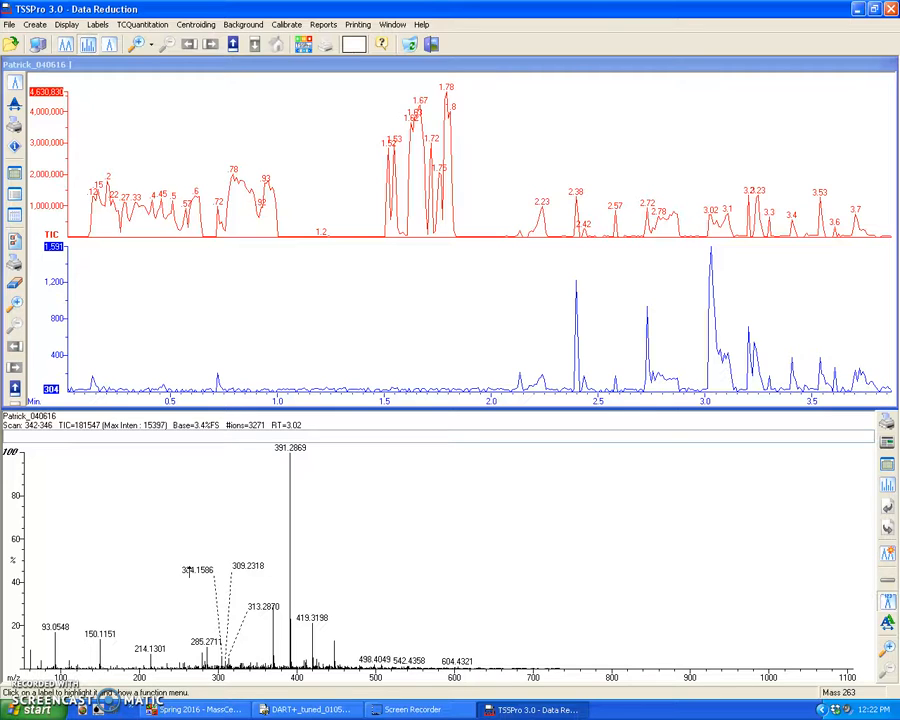
pyautogui.click(206, 570)
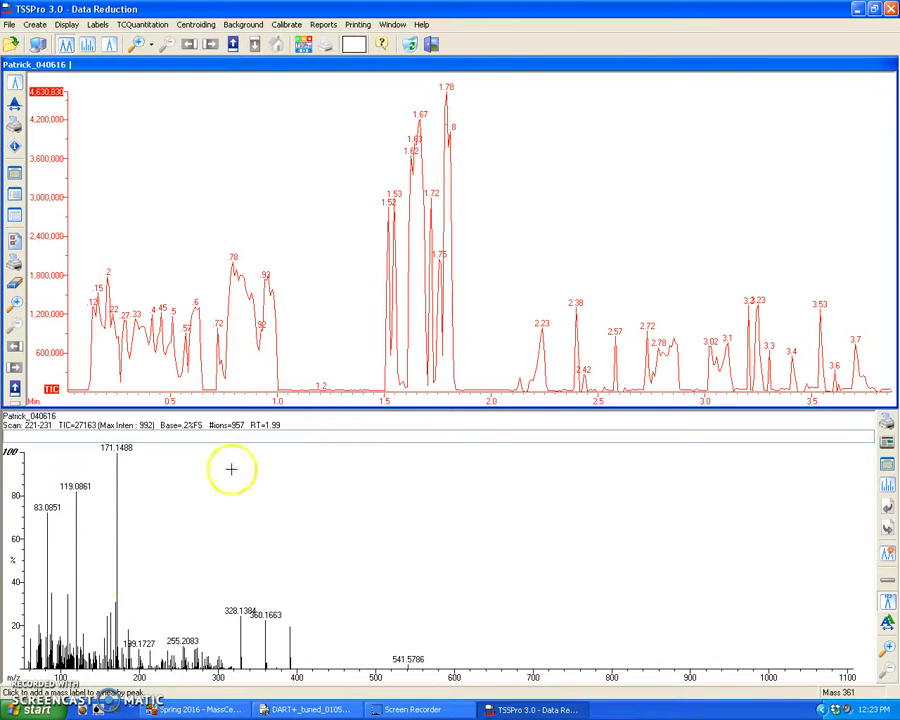
# Step: Average the TIC scans from 3.02 to 3.08 min, and separately the scans around 2.83 min
pyautogui.moveTo(713, 368); pyautogui.dragTo(724, 372)
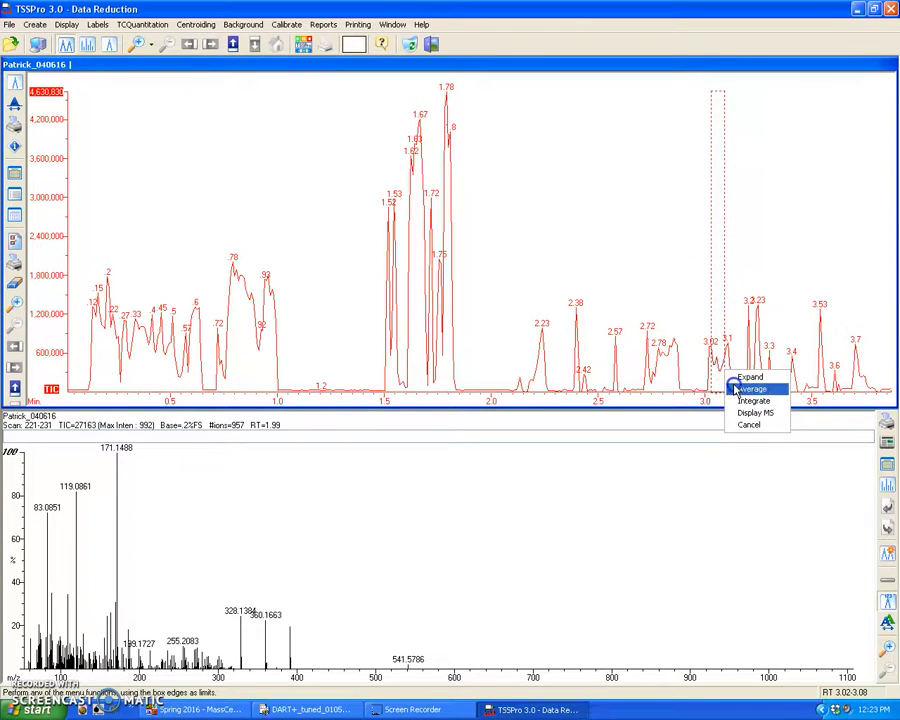
pyautogui.click(740, 388)
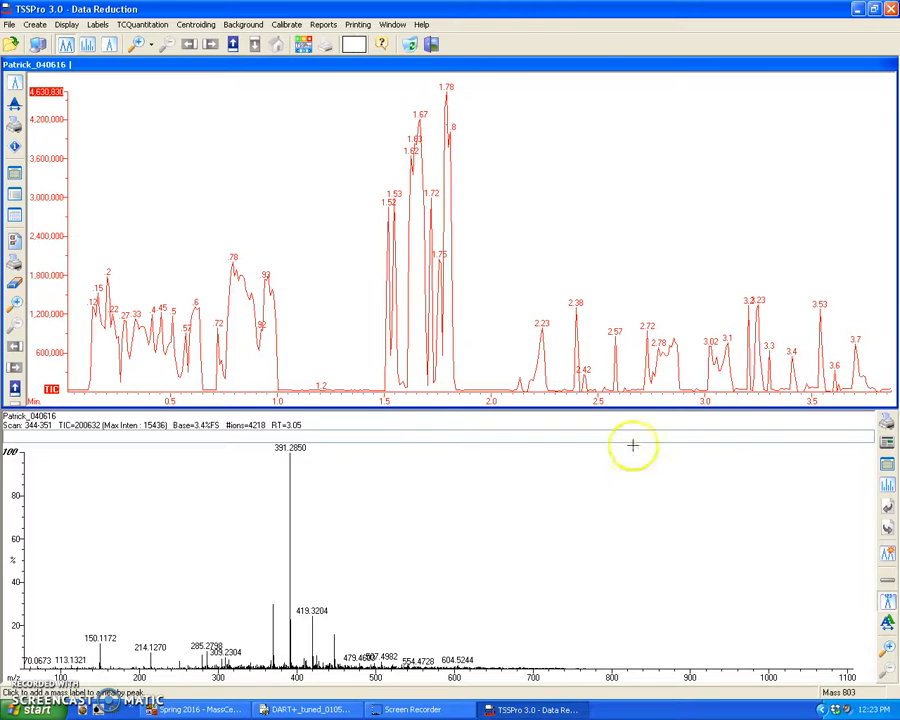
pyautogui.moveTo(664, 383); pyautogui.dragTo(688, 393)
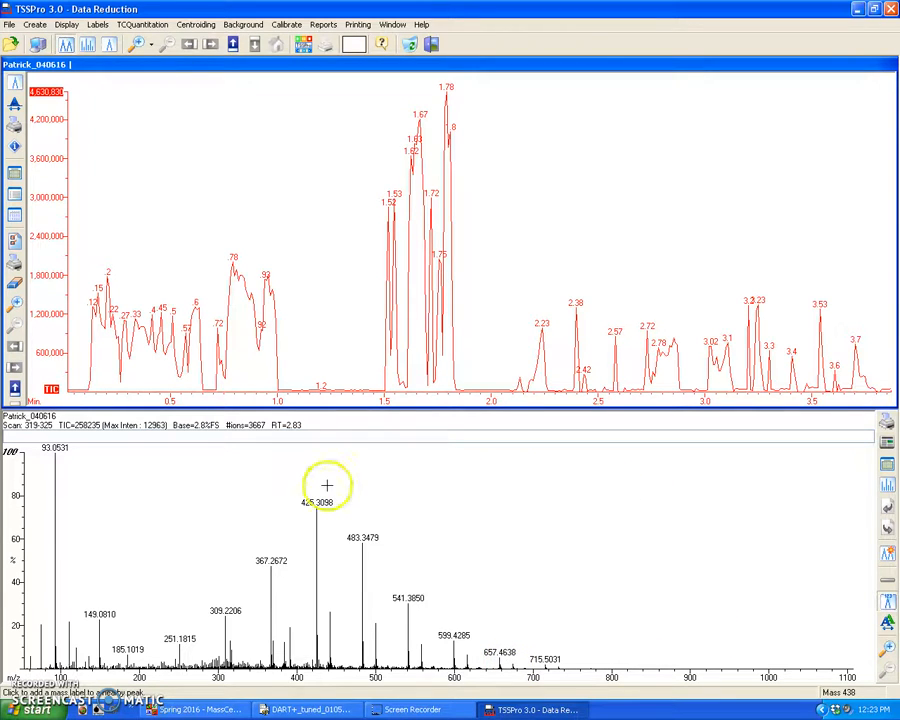
# Step: Set the output device in the mass spectrum's printing preferences to File
pyautogui.rightClick(889, 425)
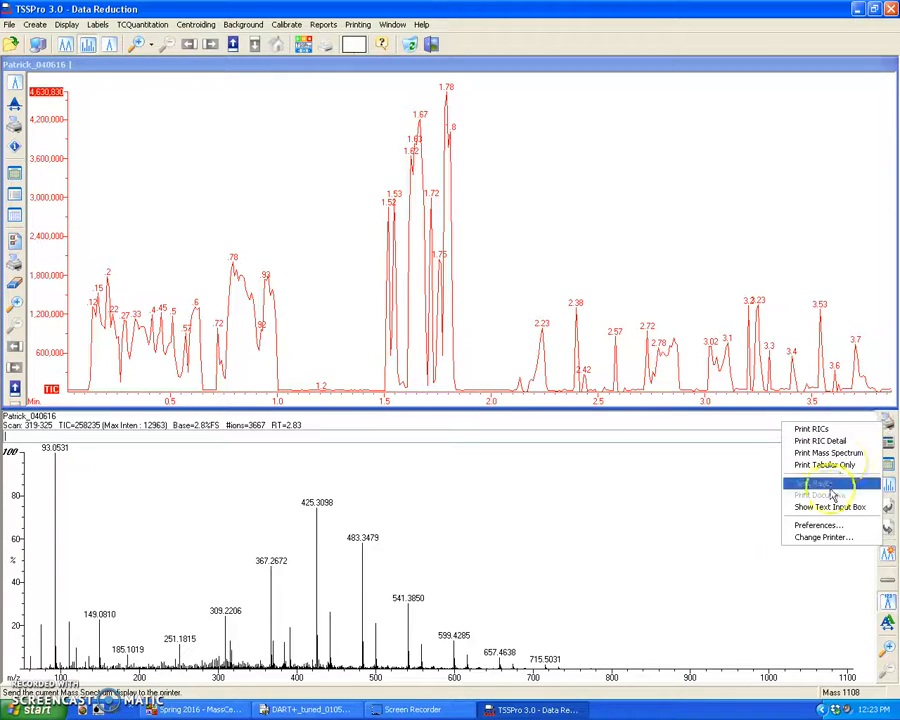
pyautogui.click(824, 524)
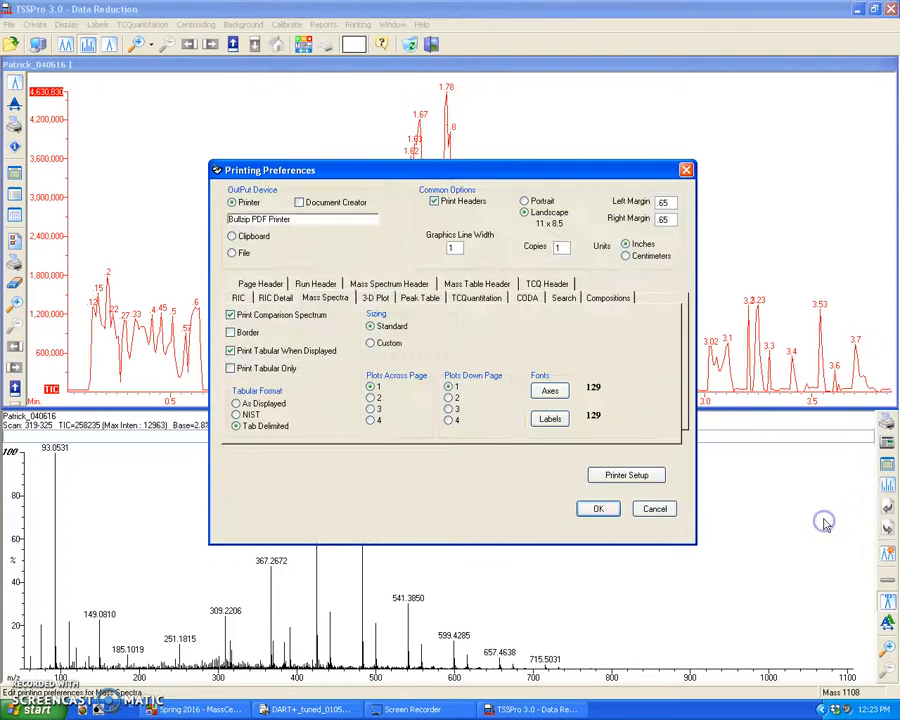
pyautogui.click(235, 252)
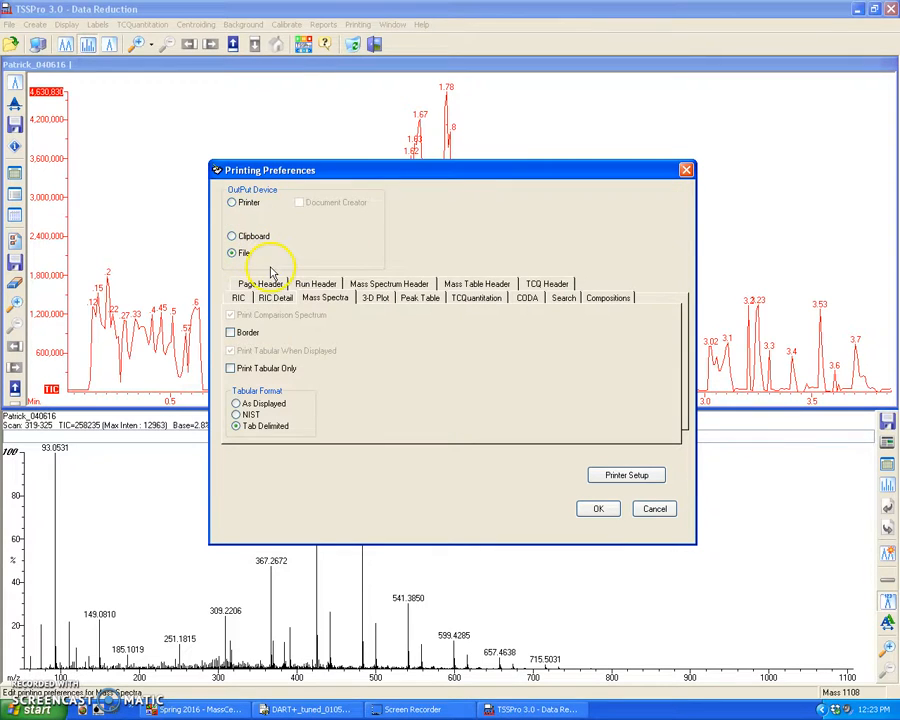
pyautogui.click(595, 510)
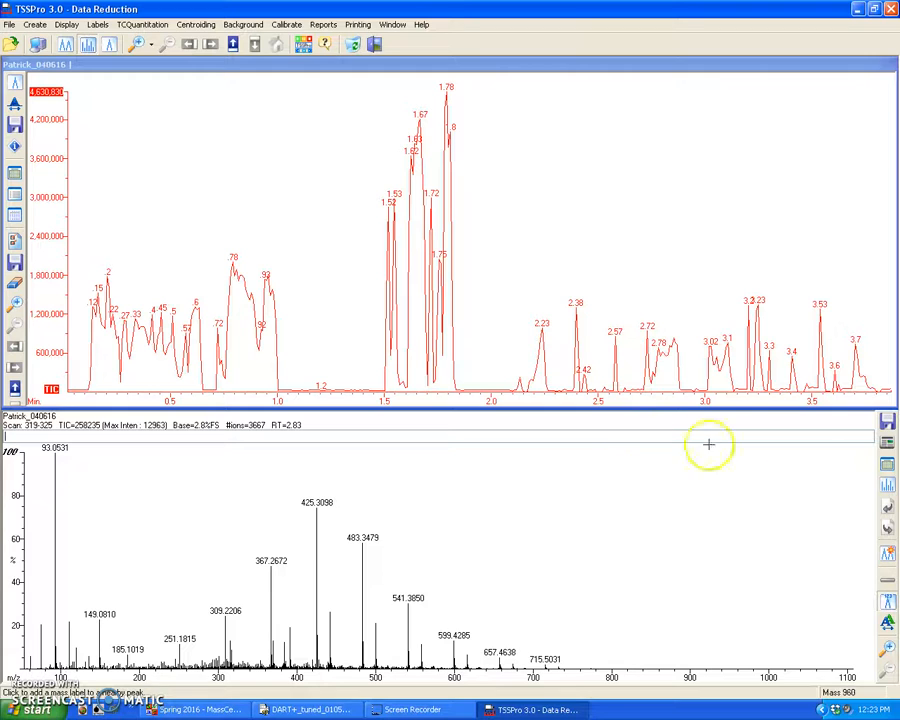
# Step: Save the averaged mass spectrum of scans 319-325 as an ASCII text file in the Data folder, with compressed data
pyautogui.click(888, 423)
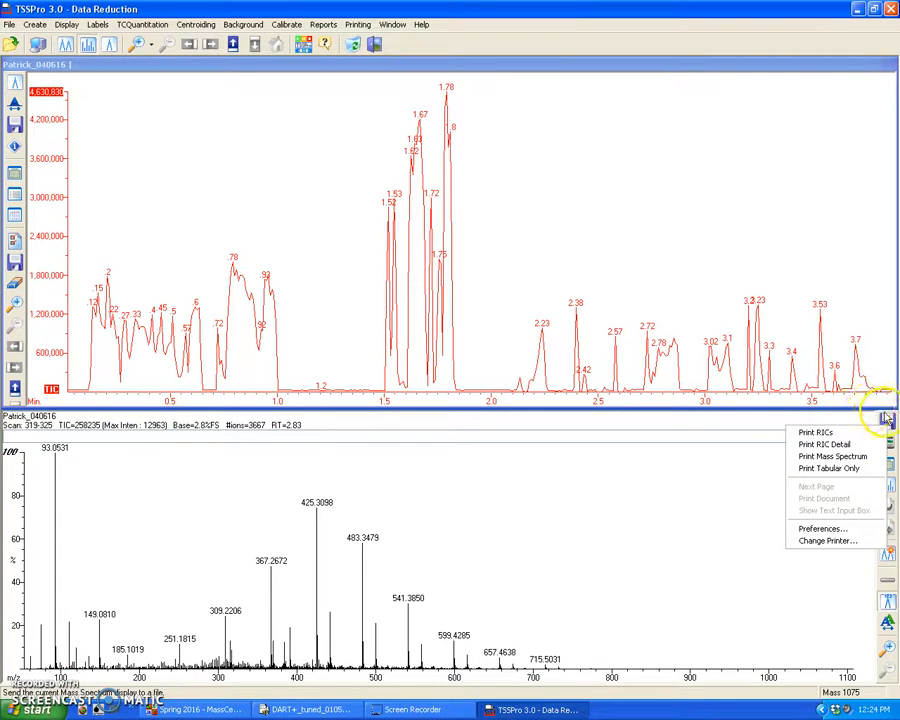
pyautogui.click(833, 458)
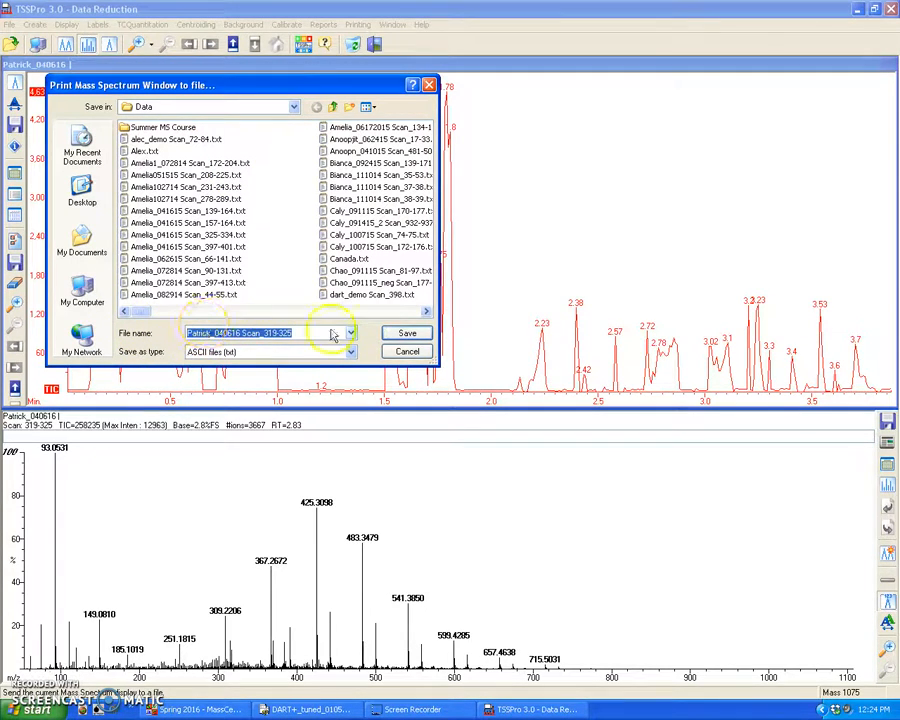
pyautogui.click(333, 335)
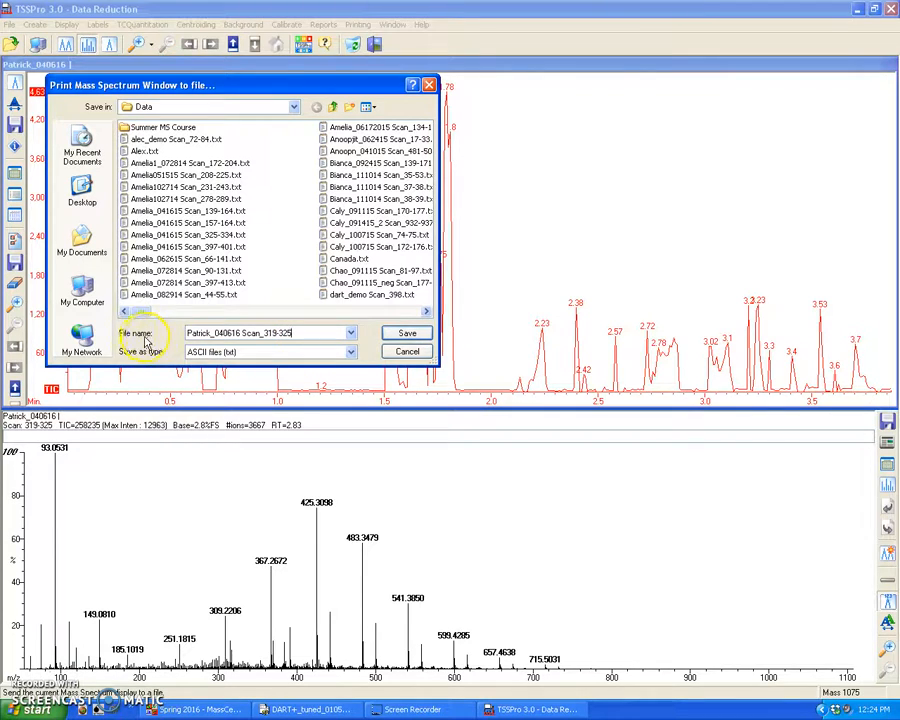
pyautogui.click(402, 335)
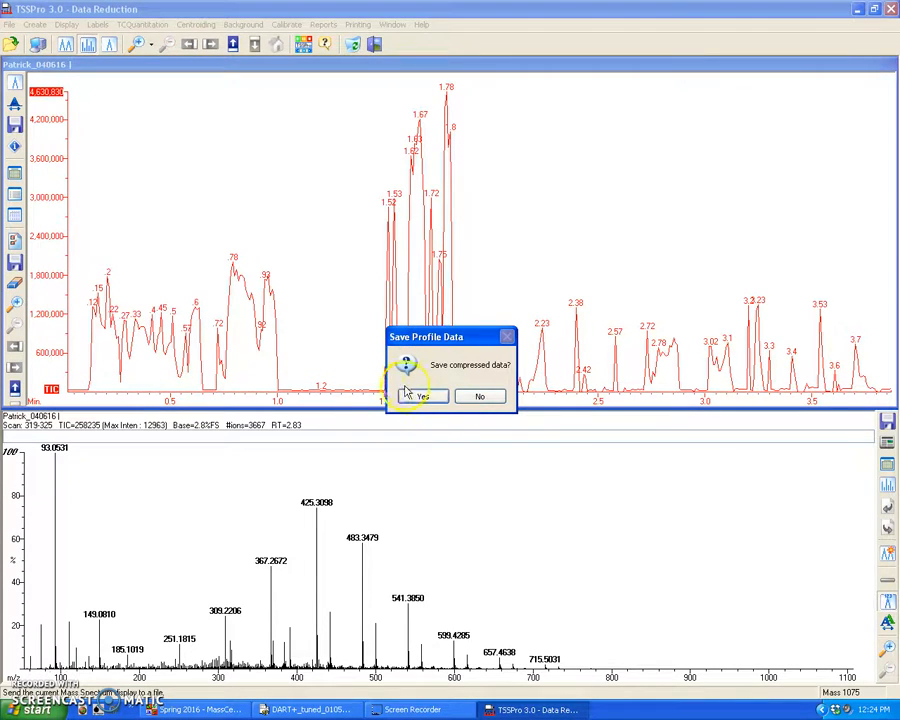
pyautogui.click(420, 401)
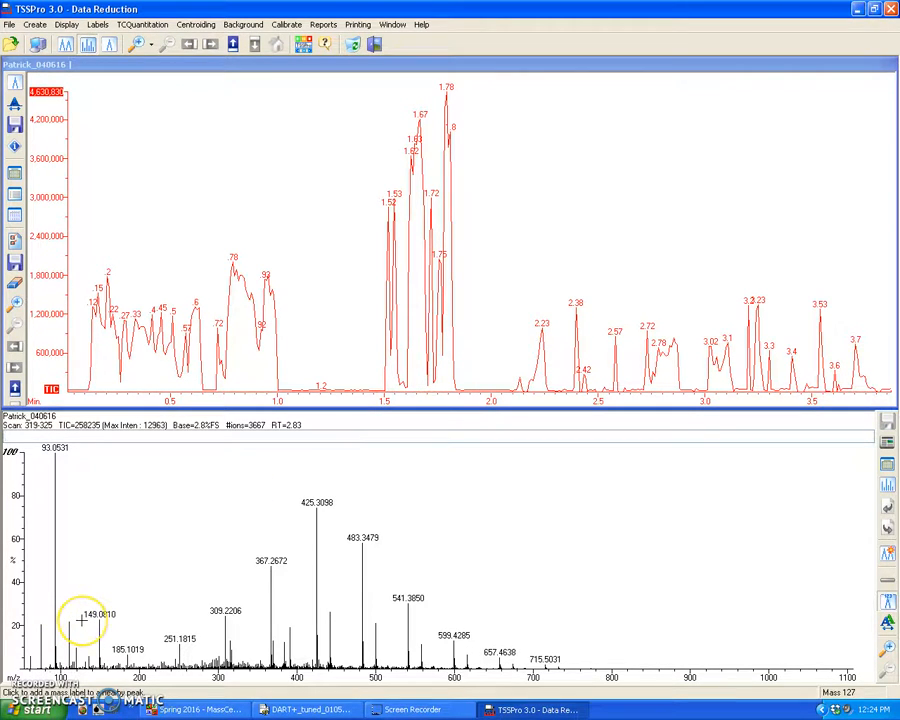
pyautogui.click(80, 618)
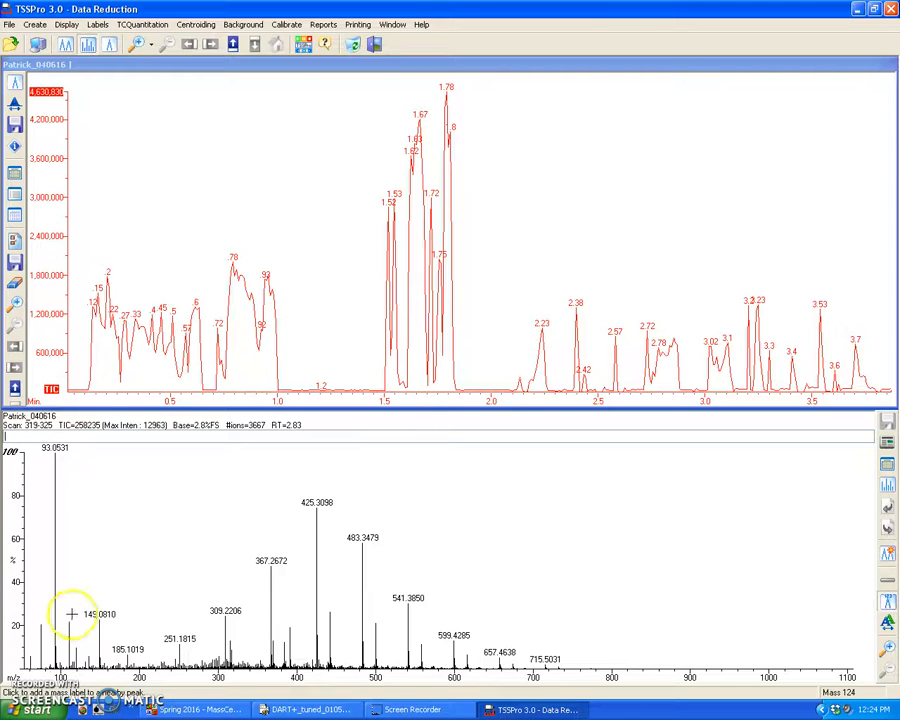
# Step: Launch Mass Mountaineer and bring its window to the front
pyautogui.click(24, 709)
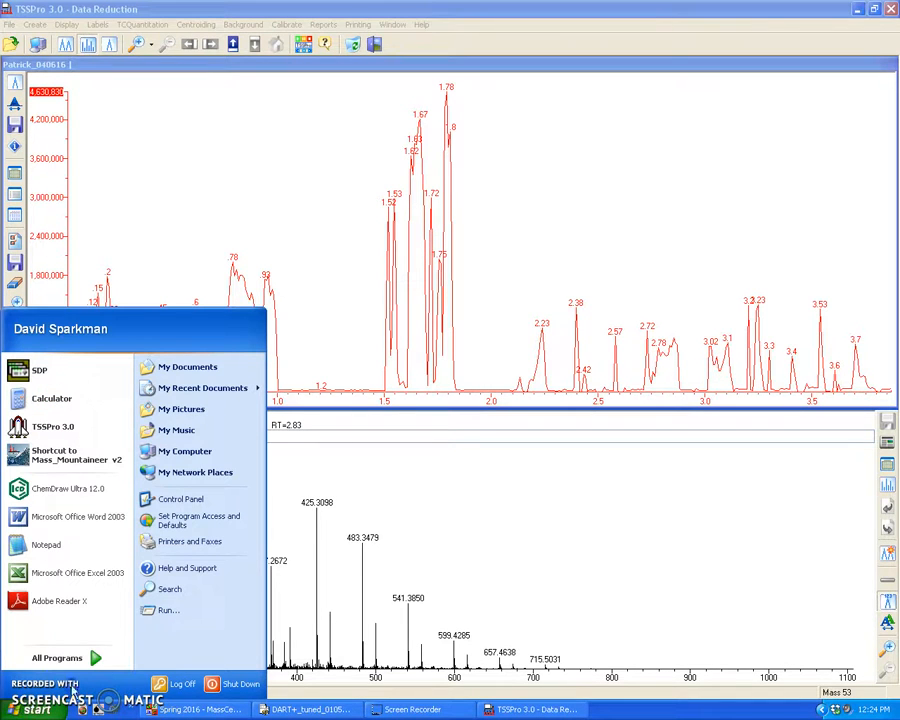
pyautogui.click(80, 458)
pyautogui.click(125, 446)
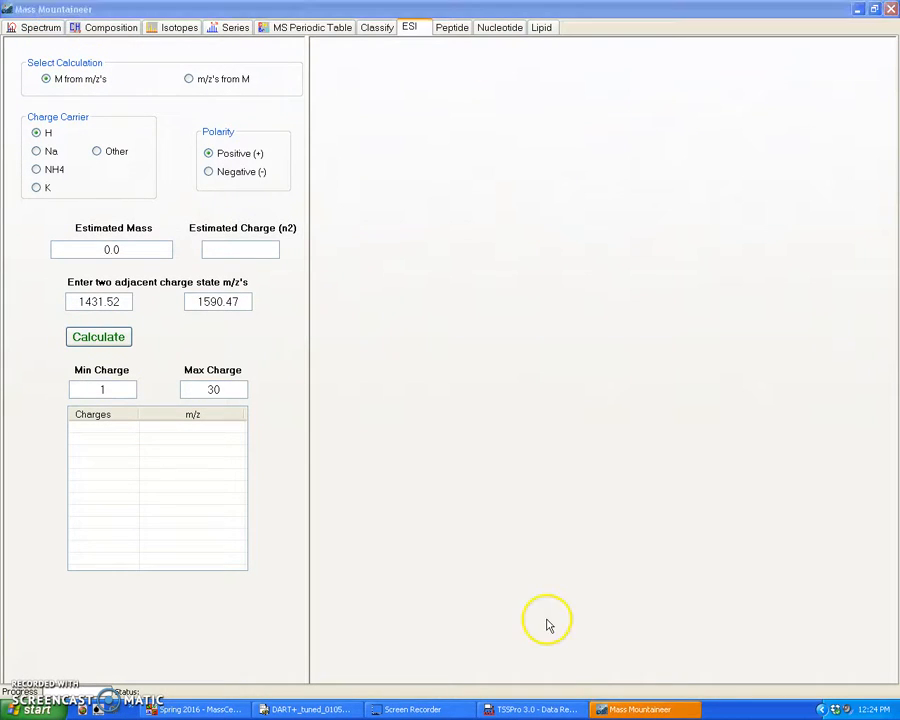
pyautogui.click(615, 708)
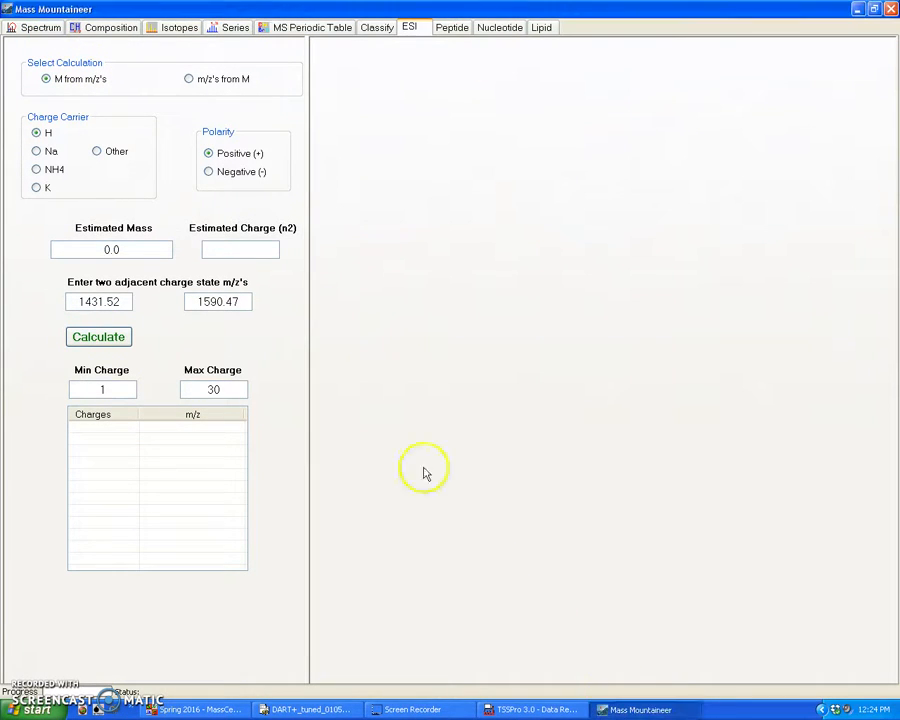
# Step: Look through the Mass Mountaineer tools, including Isotopes, Series, MS Periodic Table, Classify, ESI, Nucleotide and Lipid
pyautogui.click(42, 30)
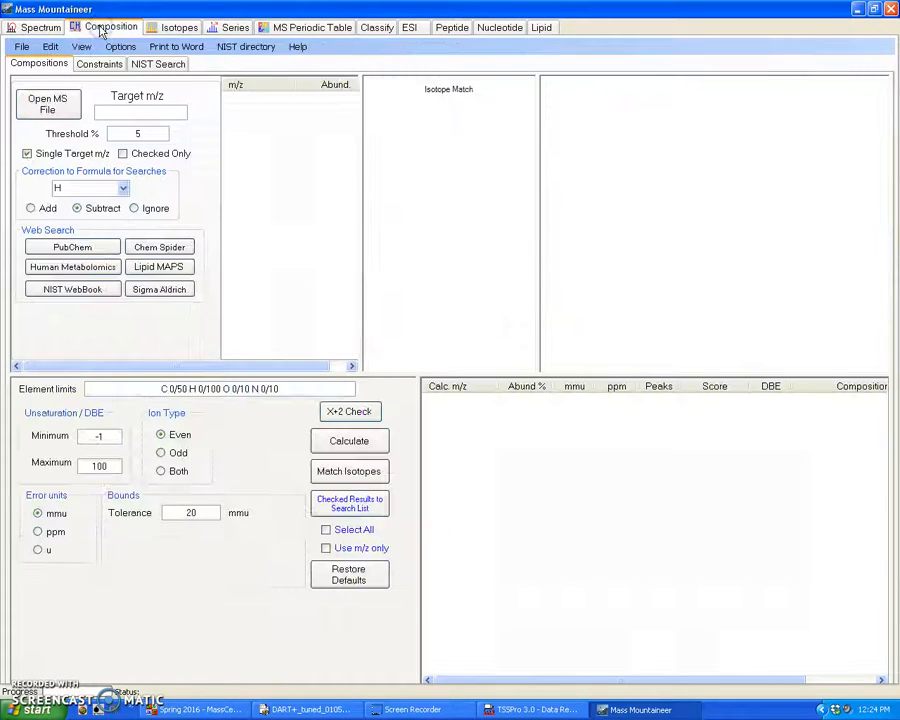
pyautogui.click(177, 27)
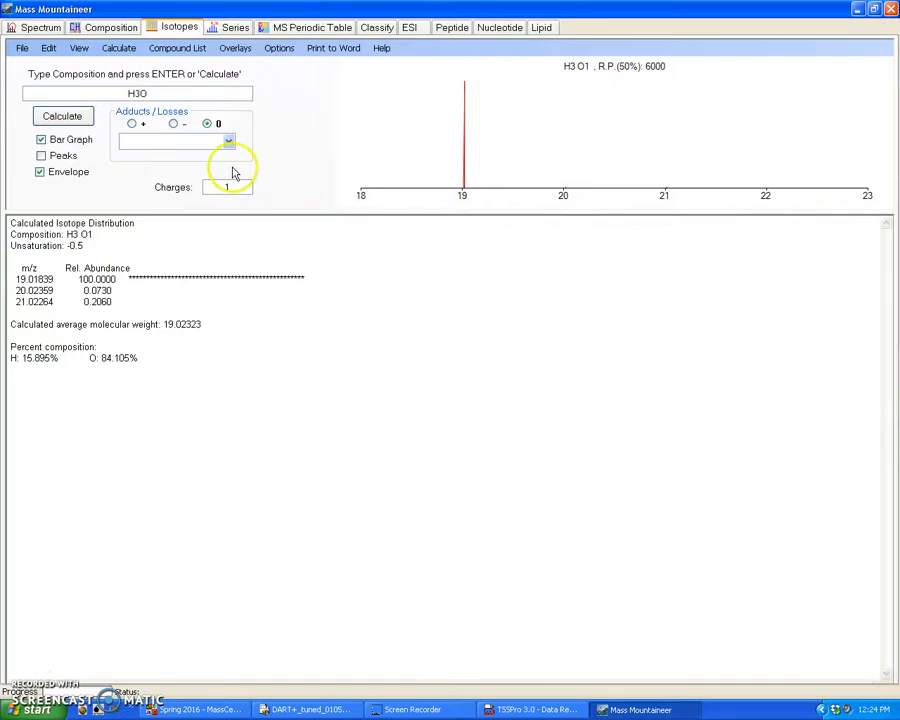
pyautogui.click(230, 28)
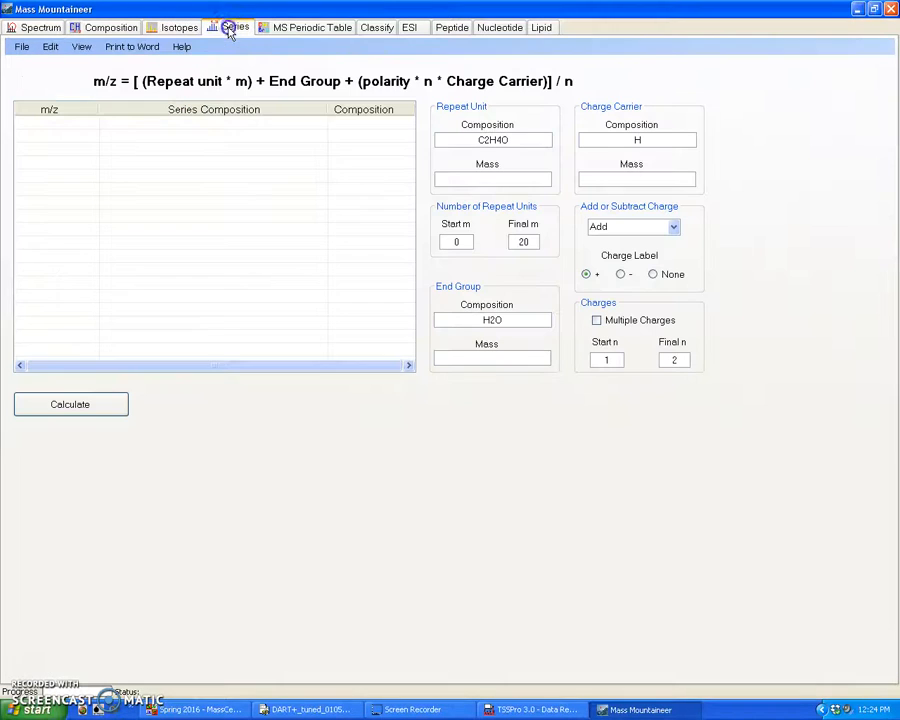
pyautogui.click(310, 28)
pyautogui.click(373, 28)
pyautogui.click(410, 28)
pyautogui.click(497, 27)
pyautogui.click(541, 27)
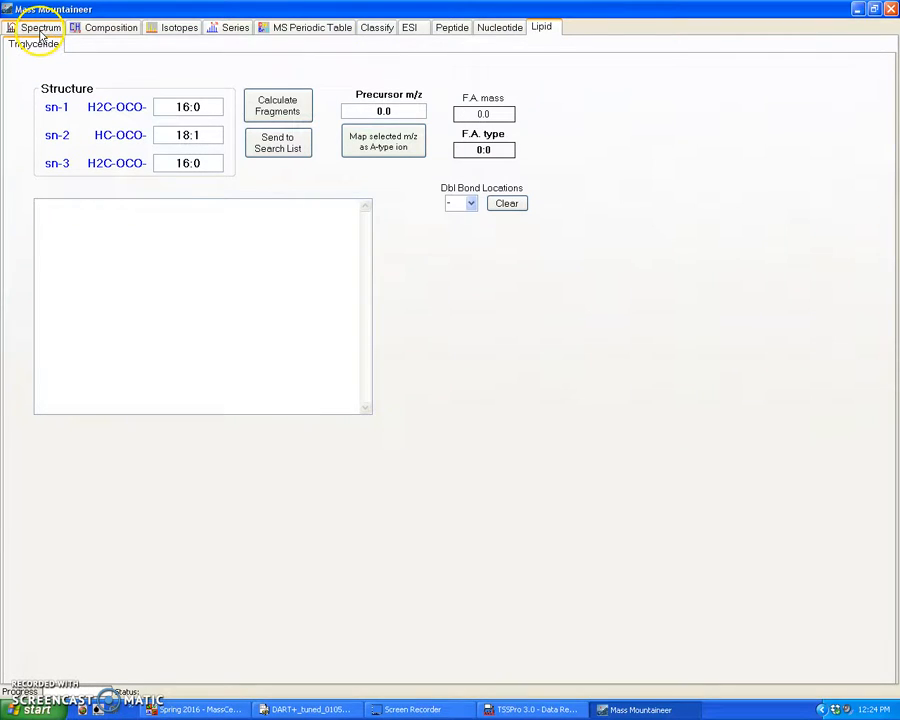
# Step: Load the saved Scan_319-325.txt file from the TSSPro Data folder as a TSSPro3 centroided spectrum for composition analysis
pyautogui.click(108, 30)
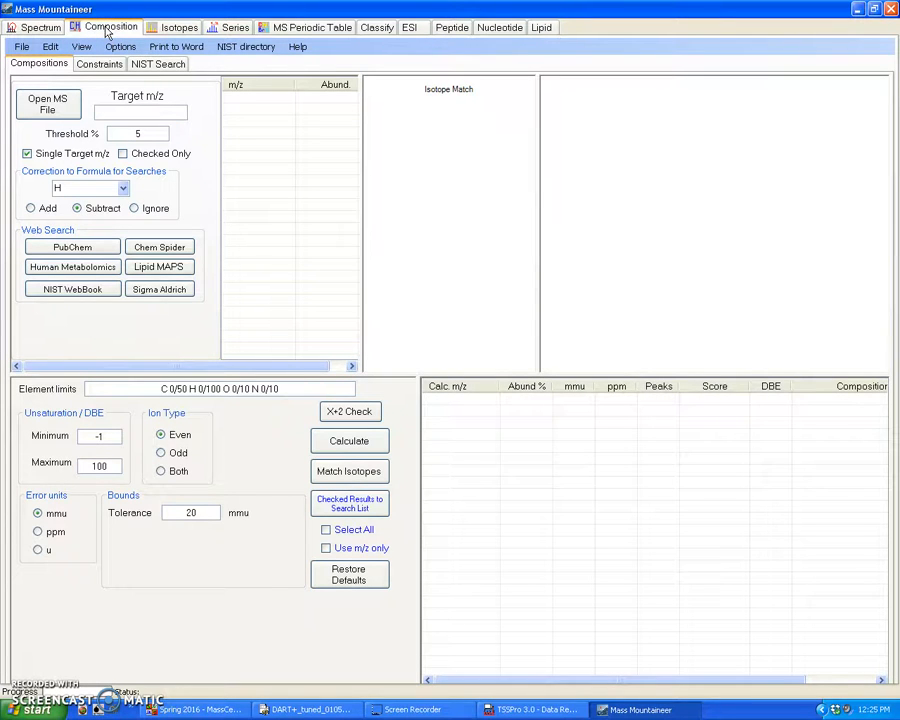
pyautogui.click(64, 103)
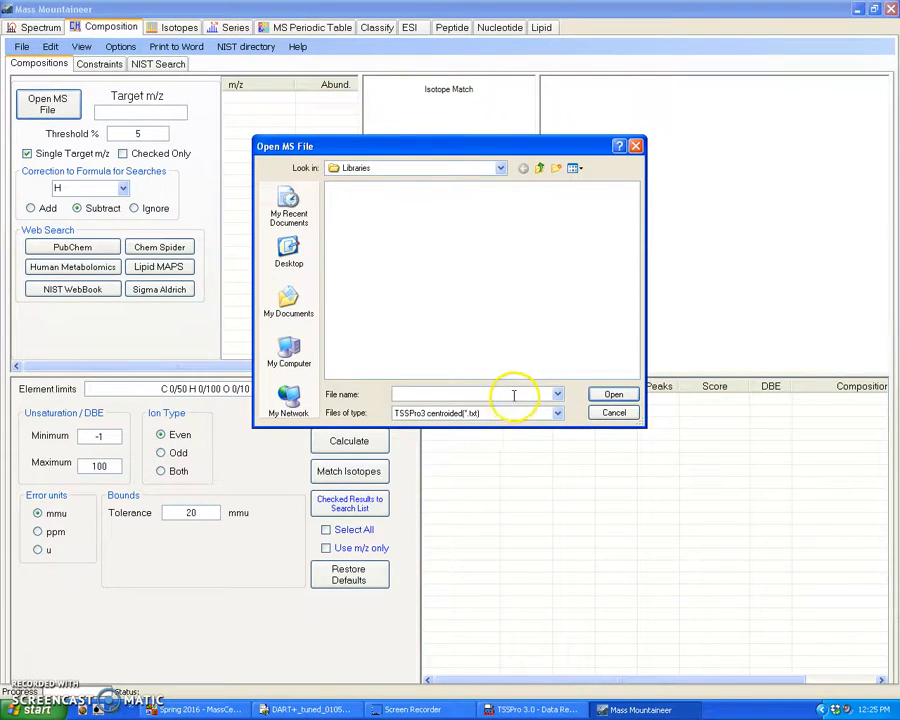
pyautogui.click(557, 395)
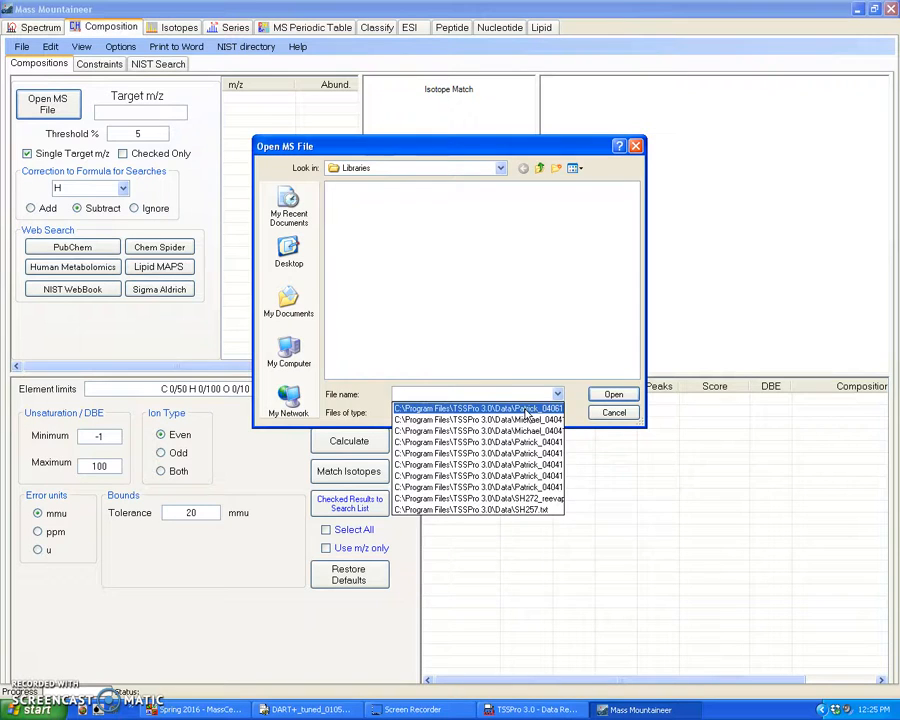
pyautogui.click(527, 409)
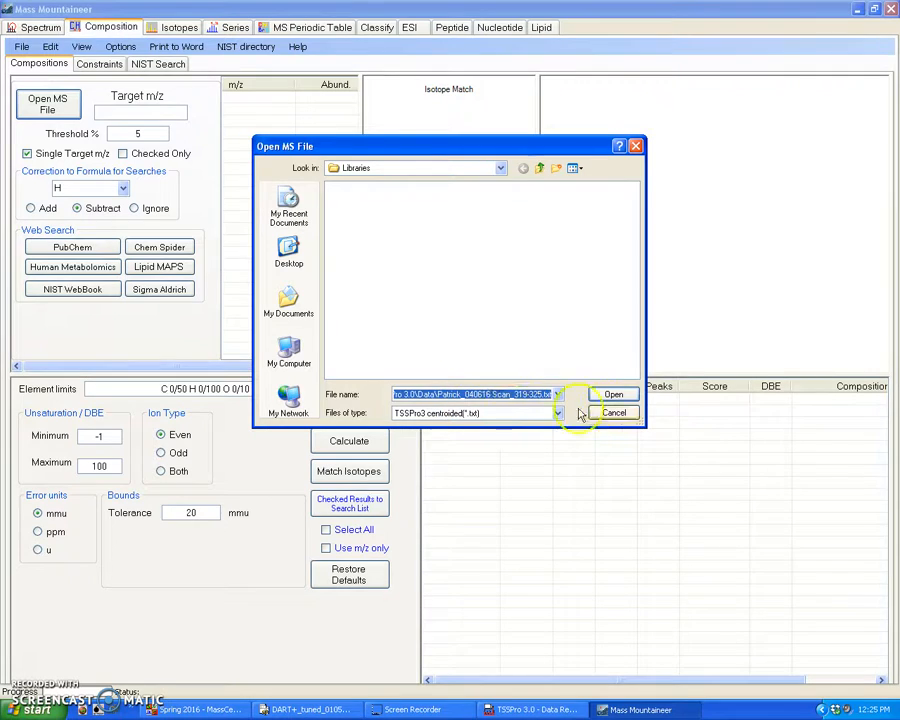
pyautogui.click(617, 396)
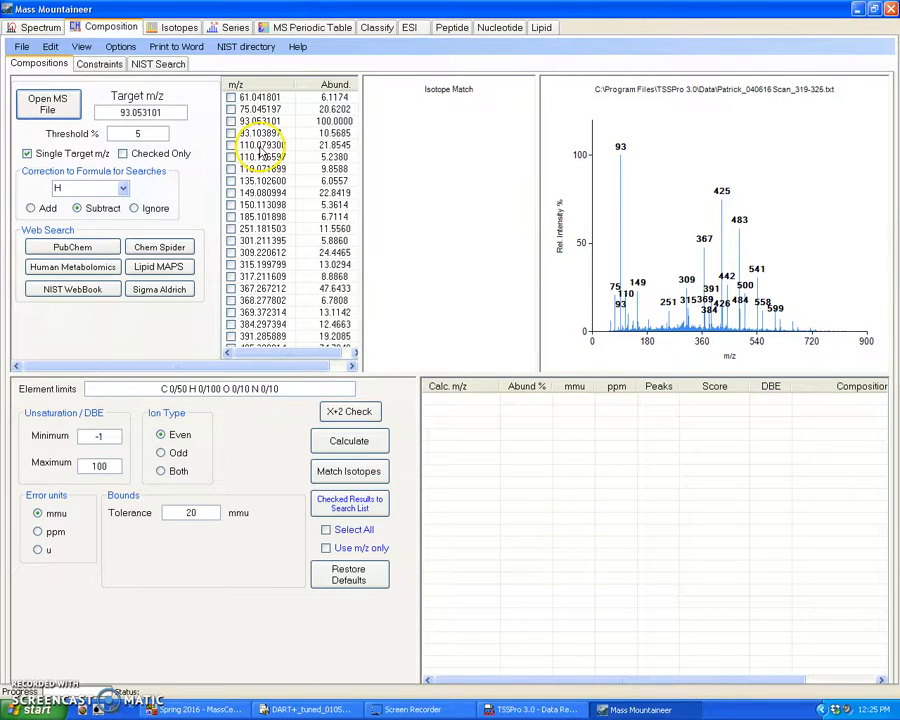
# Step: Widen the peak list to show the whole abundance column and set the peak threshold to 10%
pyautogui.click(262, 146)
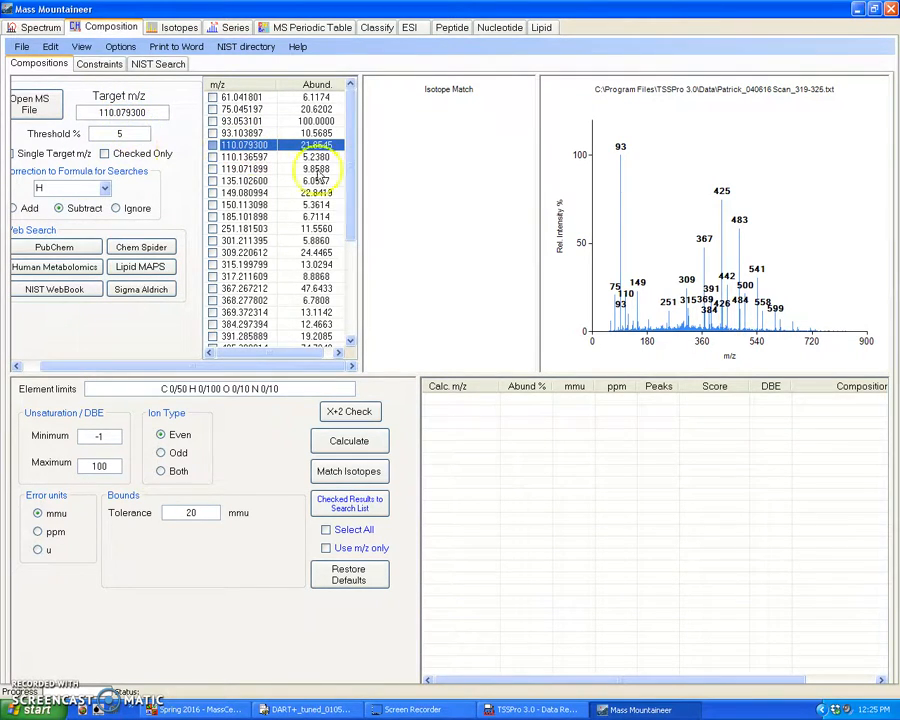
pyautogui.moveTo(343, 156)
pyautogui.mouseDown()
pyautogui.moveTo(338, 277)
pyautogui.moveTo(345, 136)
pyautogui.mouseUp()
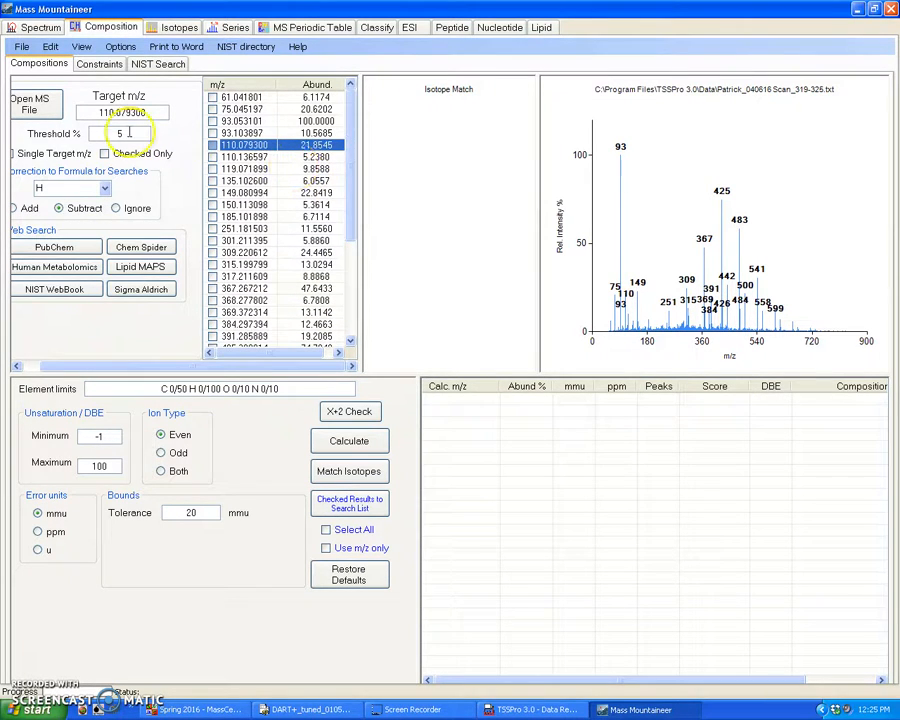
pyautogui.moveTo(129, 133); pyautogui.dragTo(94, 138)
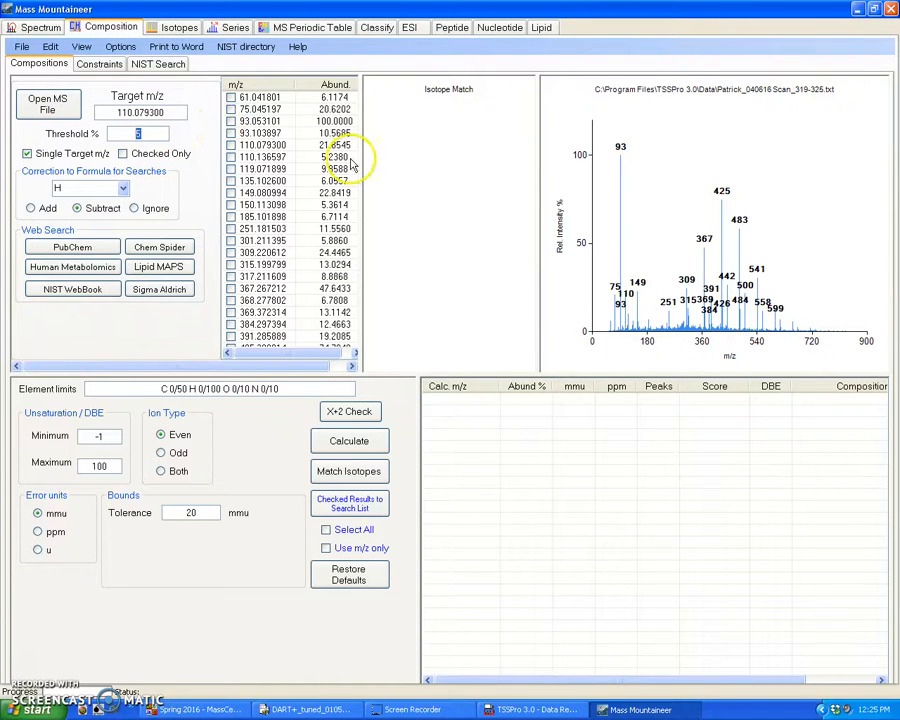
pyautogui.moveTo(360, 155); pyautogui.dragTo(389, 157)
pyautogui.moveTo(144, 135); pyautogui.dragTo(92, 130)
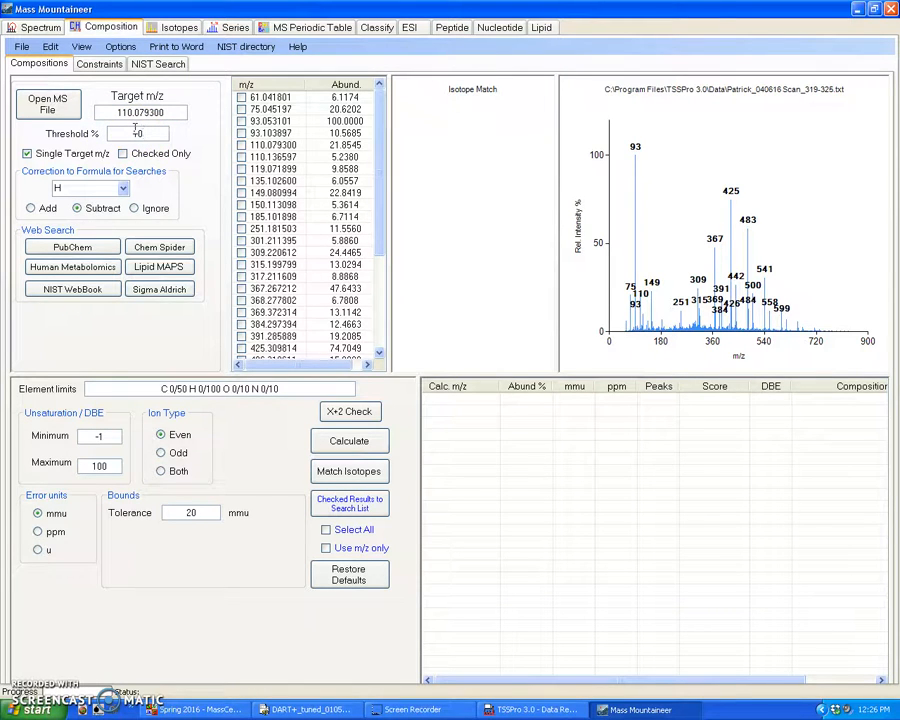
pyautogui.write('10')
pyautogui.press('Return')
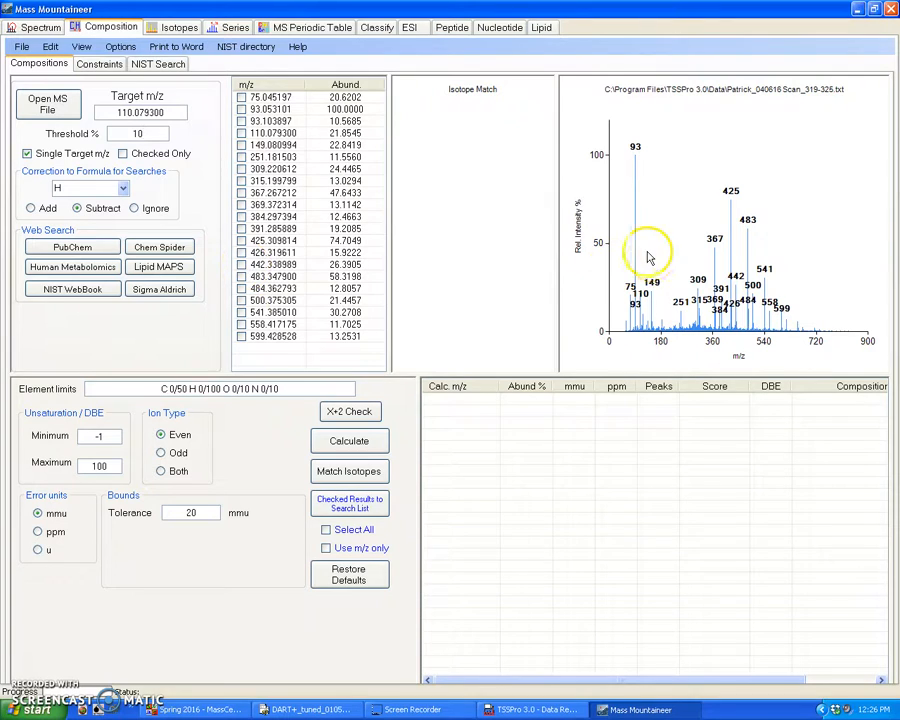
# Step: Choose the 309.220612 ion from the peak list as the target m/z
pyautogui.moveTo(618, 247); pyautogui.dragTo(814, 249)
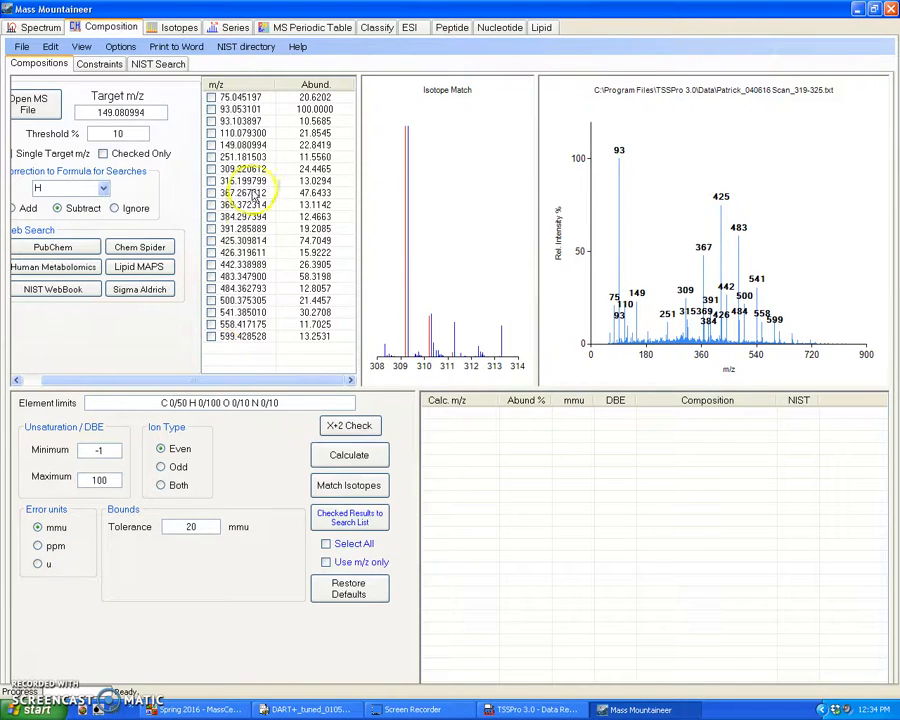
pyautogui.click(258, 170)
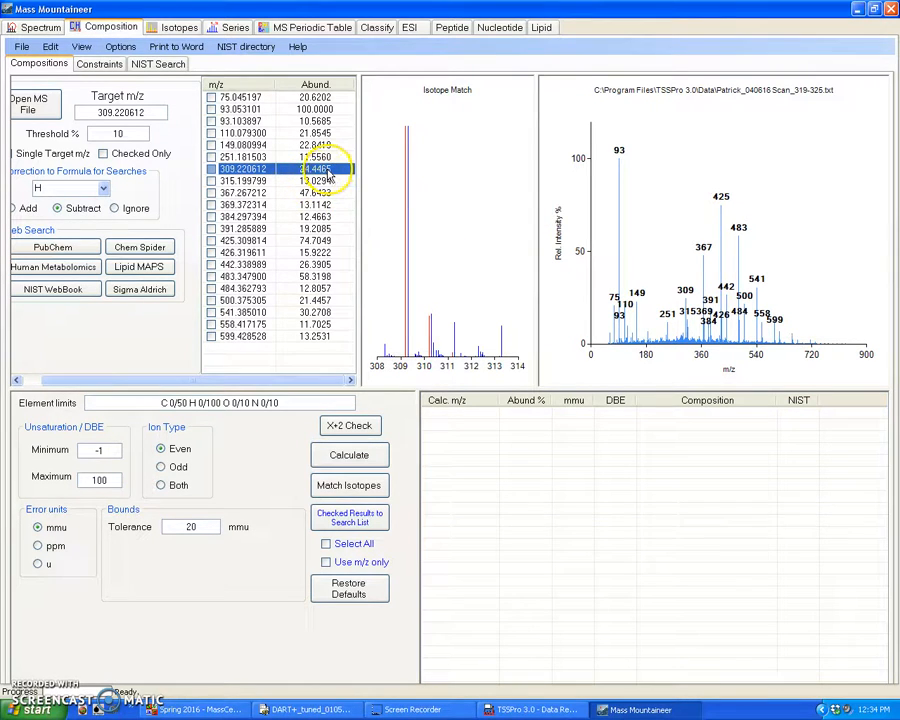
pyautogui.moveTo(600, 297); pyautogui.dragTo(816, 283)
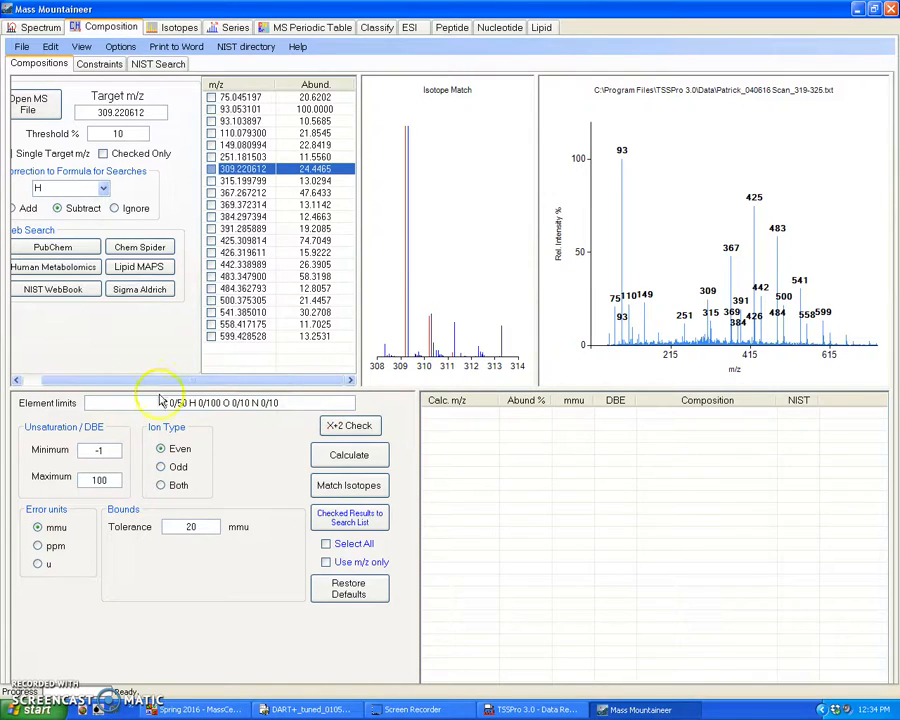
# Step: Add sulfur with the range S 0/10 to the element limits
pyautogui.click(114, 400)
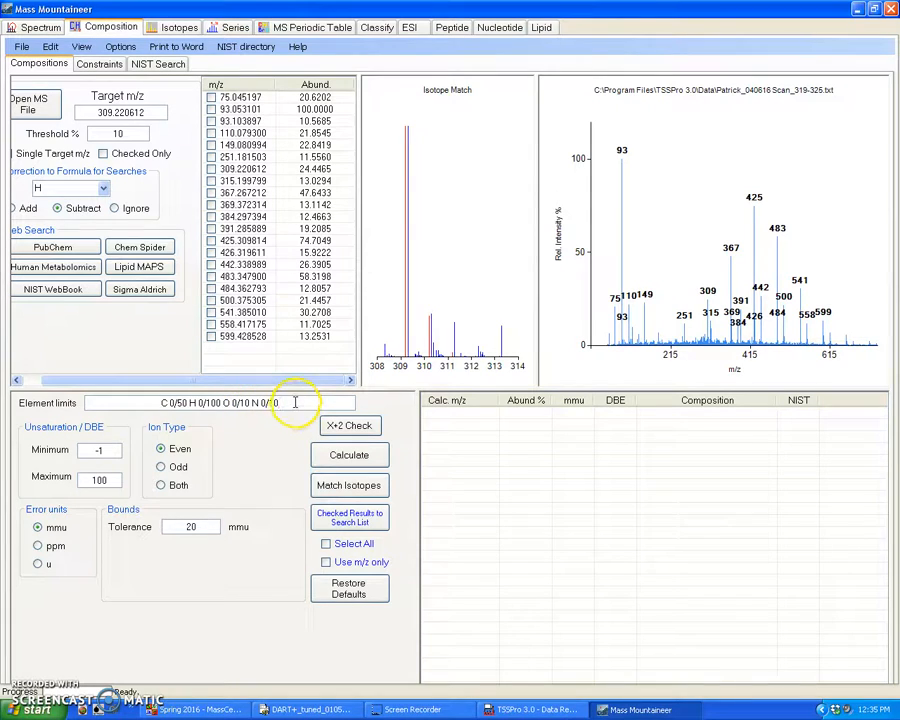
pyautogui.write('S 0/1')
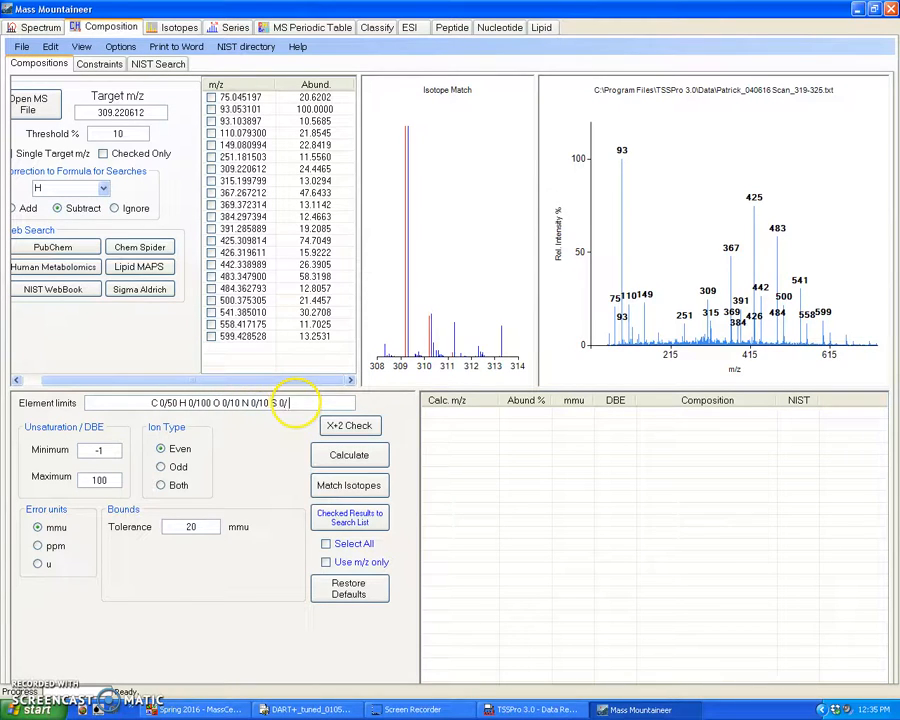
pyautogui.write('0')
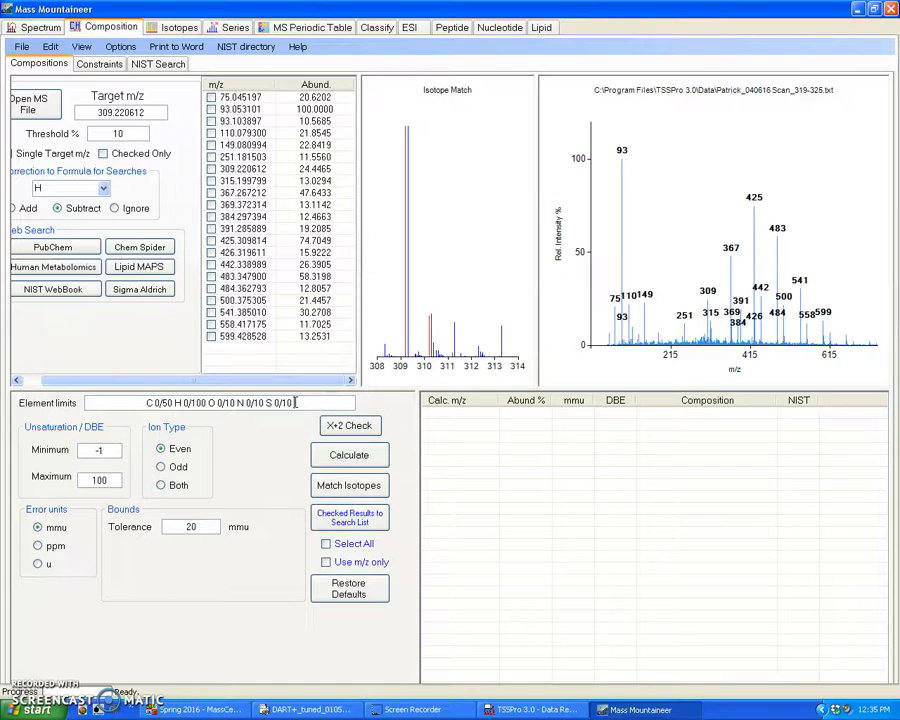
# Step: Remove the sulfur range from the element limits
pyautogui.press('BackSpace')
pyautogui.press('BackSpace')
pyautogui.press('BackSpace')
pyautogui.press('BackSpace')
pyautogui.press('BackSpace')
pyautogui.press('BackSpace')
pyautogui.press('BackSpace')
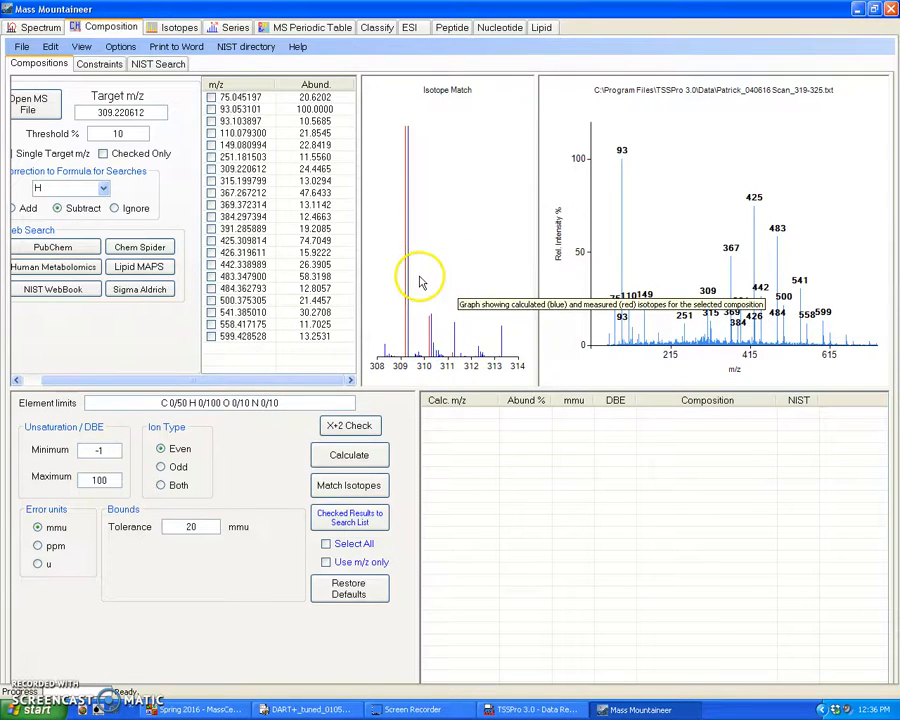
# Step: Calculate the candidate elemental compositions for the 309.220612 ion and sort them by mmu error
pyautogui.click(245, 171)
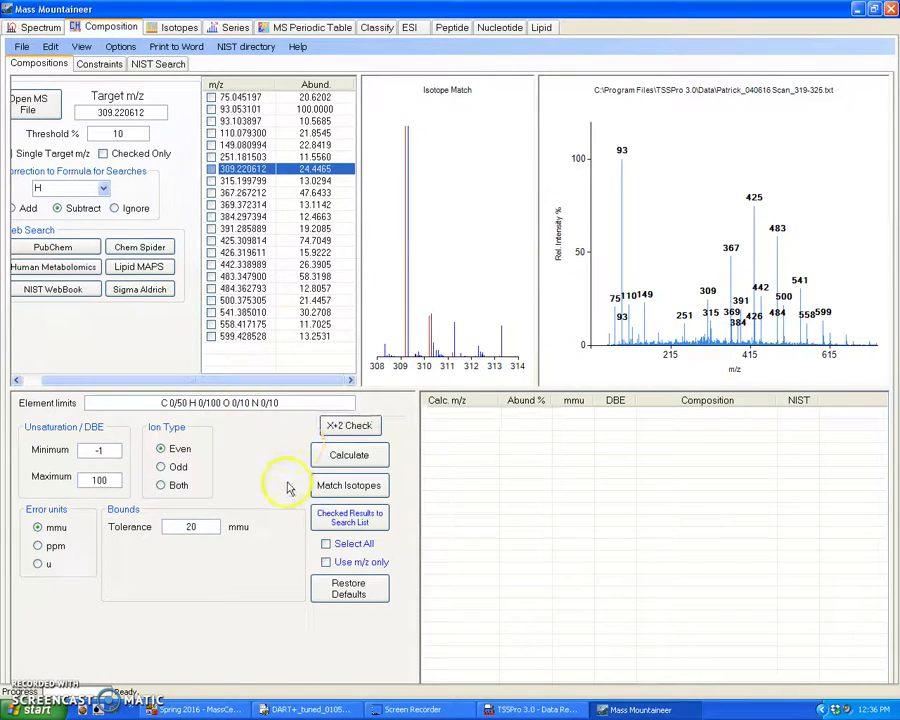
pyautogui.click(348, 460)
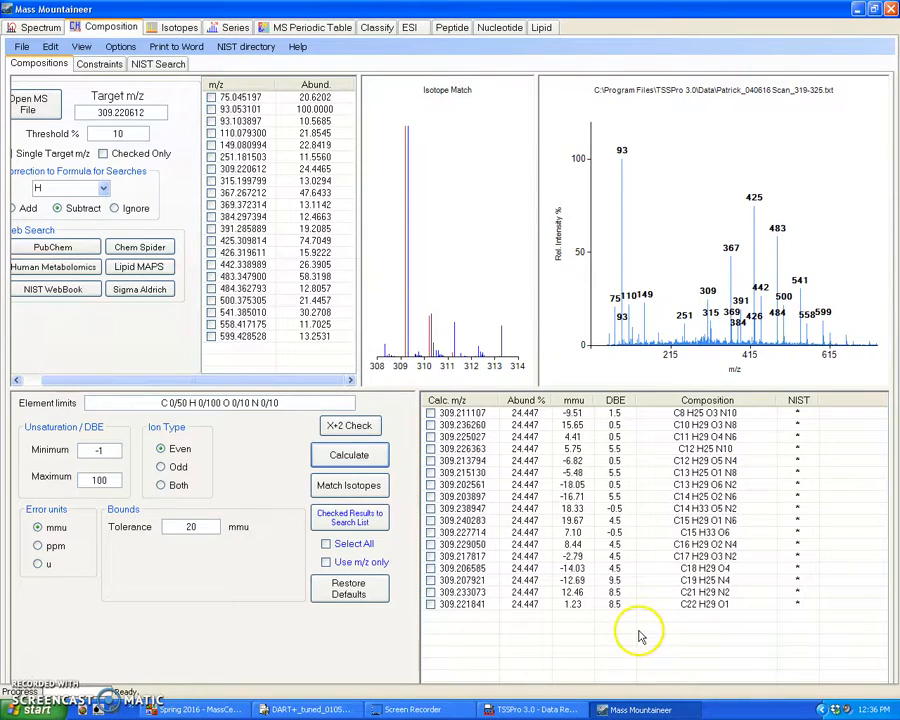
pyautogui.click(578, 402)
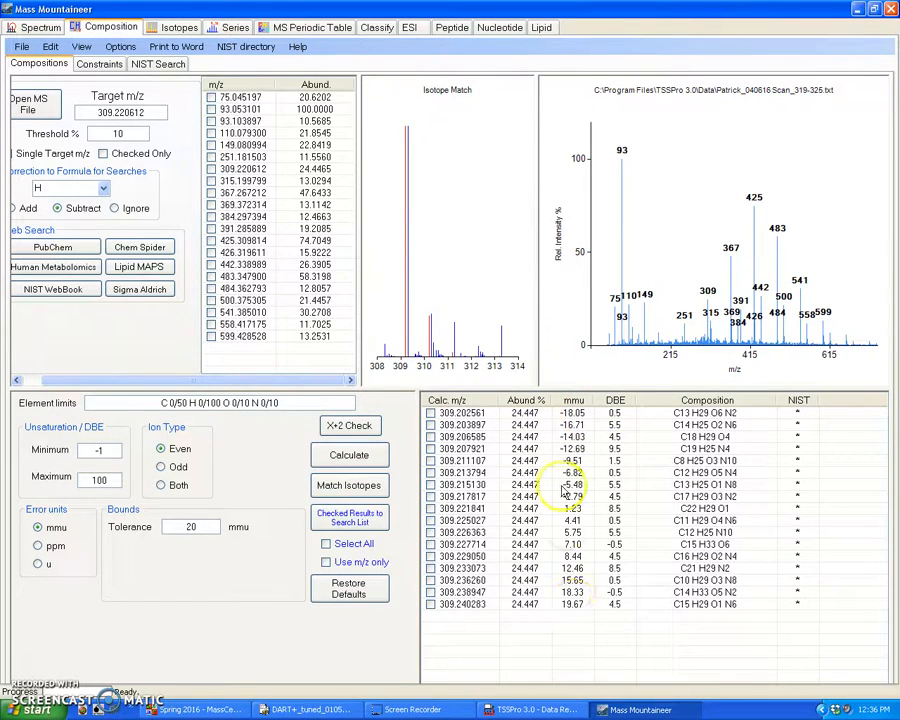
# Step: Compare the isotope patterns of the candidates at both ends of the error range, C13 H29 O6 N2 and C15 H29 O1 N6
pyautogui.click(570, 415)
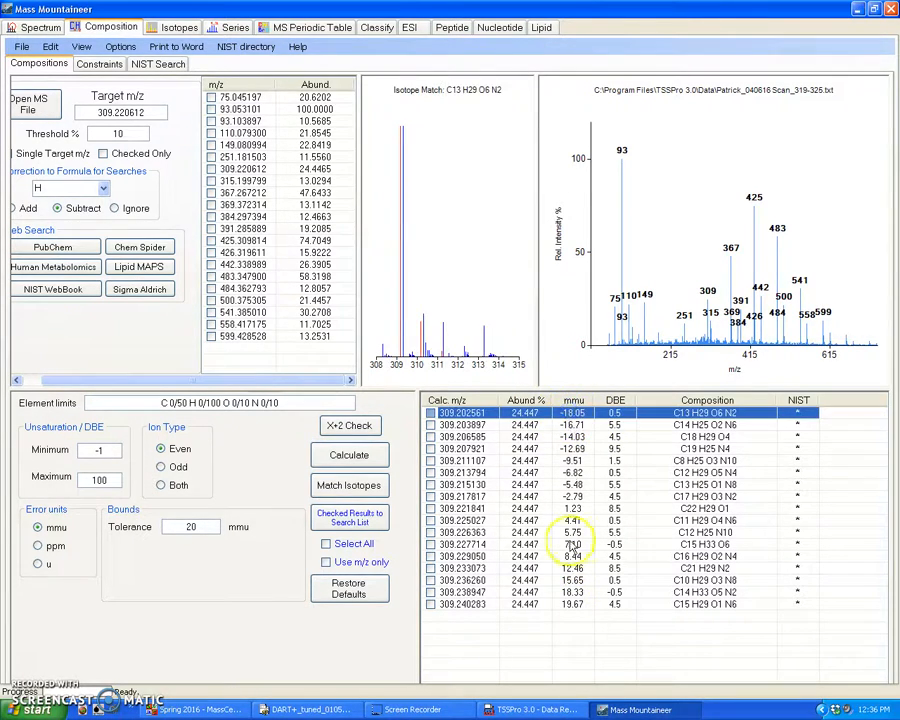
pyautogui.click(567, 606)
pyautogui.click(572, 413)
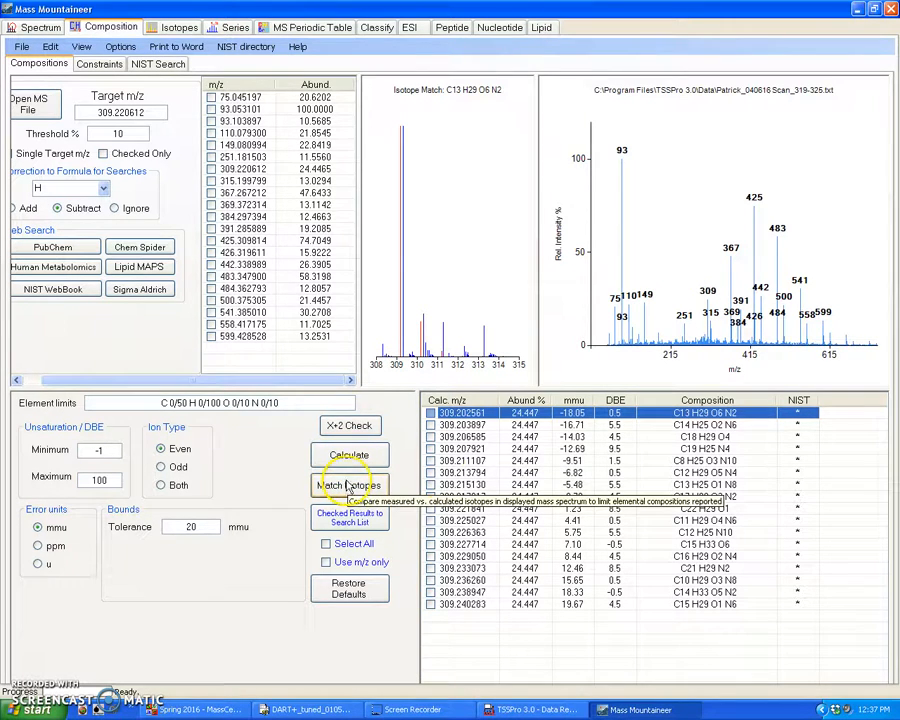
# Step: Run the isotope match on the 309.220612 ion's candidate compositions and review their scores and NIST entry counts
pyautogui.click(530, 497)
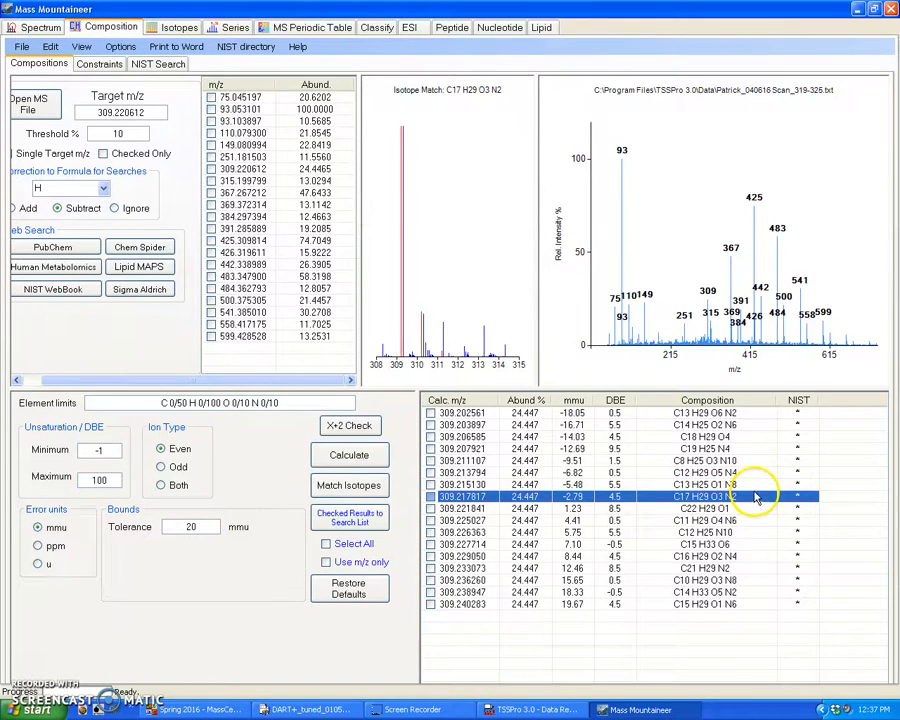
pyautogui.click(347, 486)
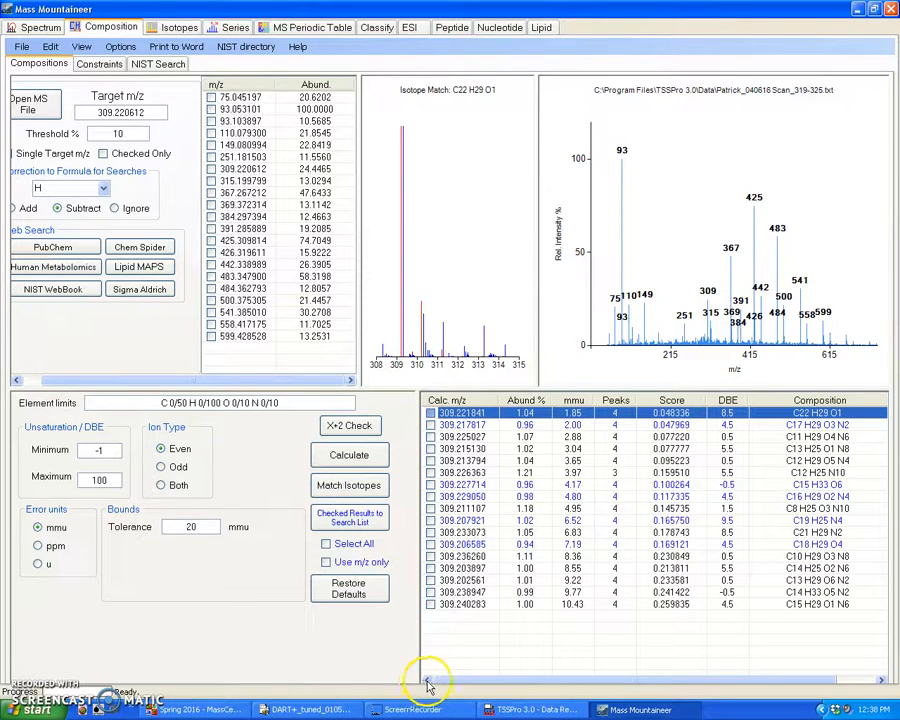
pyautogui.moveTo(450, 685); pyautogui.dragTo(592, 676)
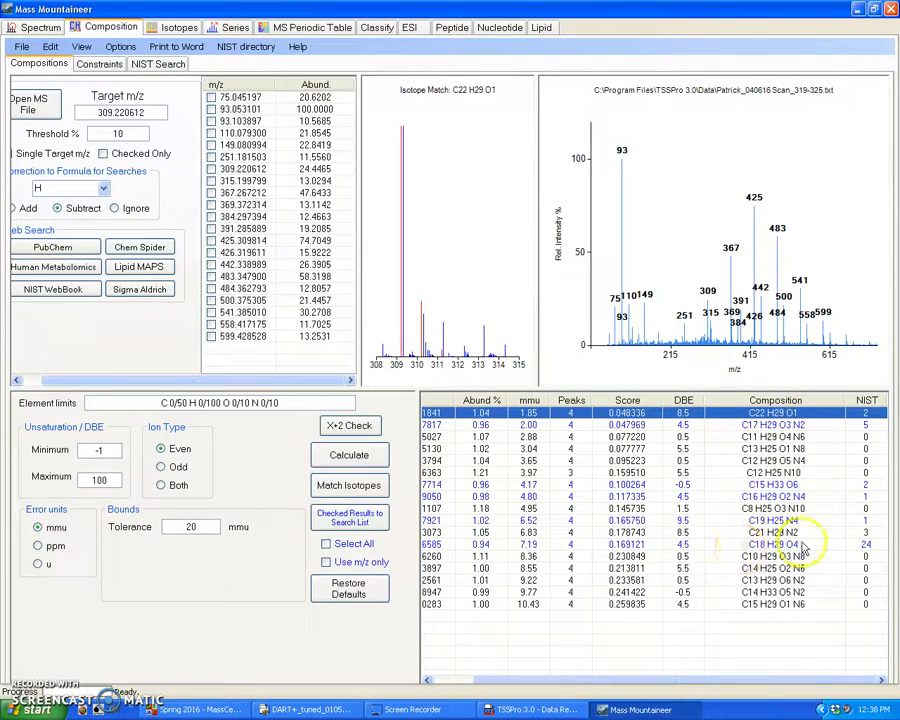
pyautogui.moveTo(620, 690); pyautogui.dragTo(468, 669)
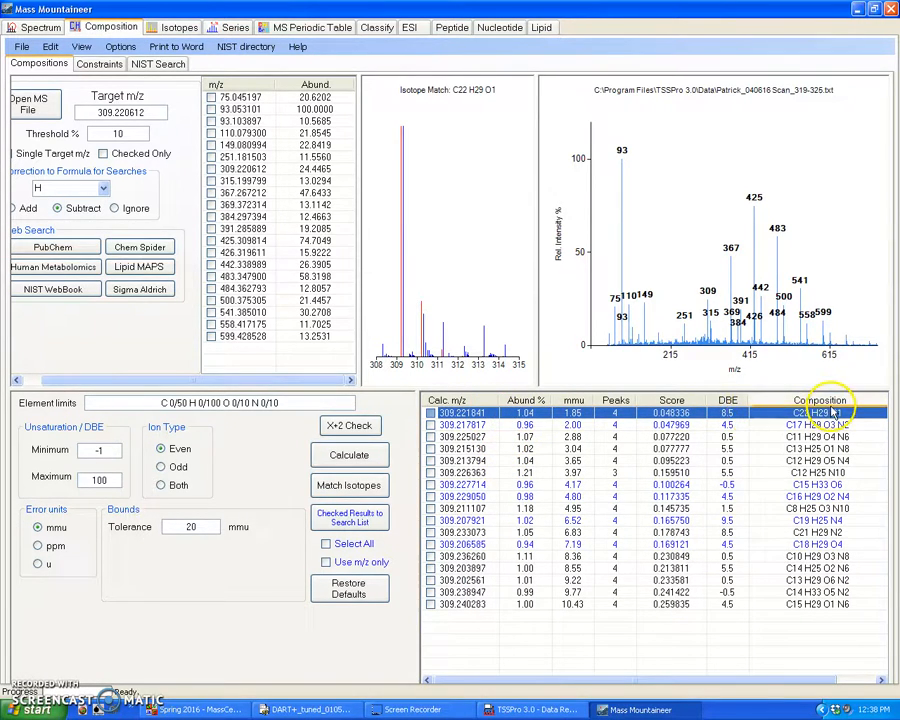
# Step: Look up the NIST entries for the C22 H29 O1 candidate and examine both compounds
pyautogui.doubleClick(588, 418)
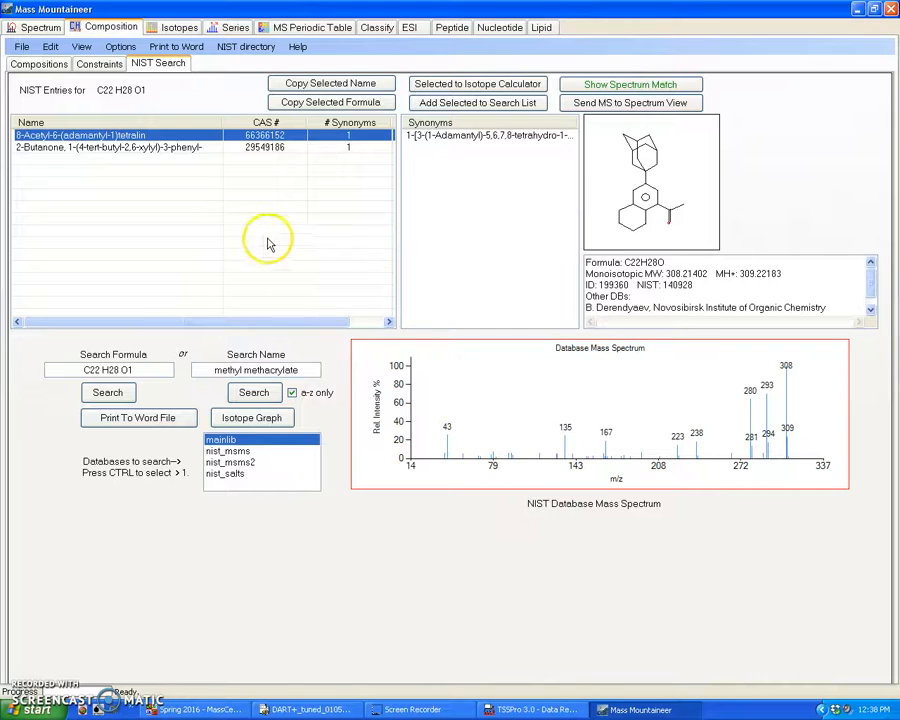
pyautogui.click(283, 147)
pyautogui.click(287, 136)
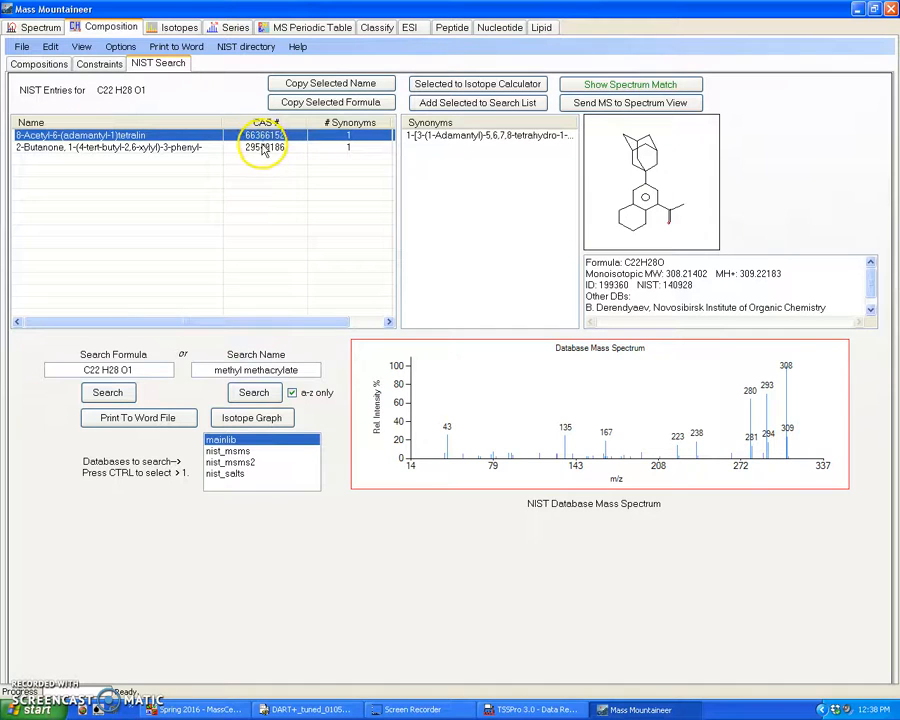
pyautogui.click(869, 307)
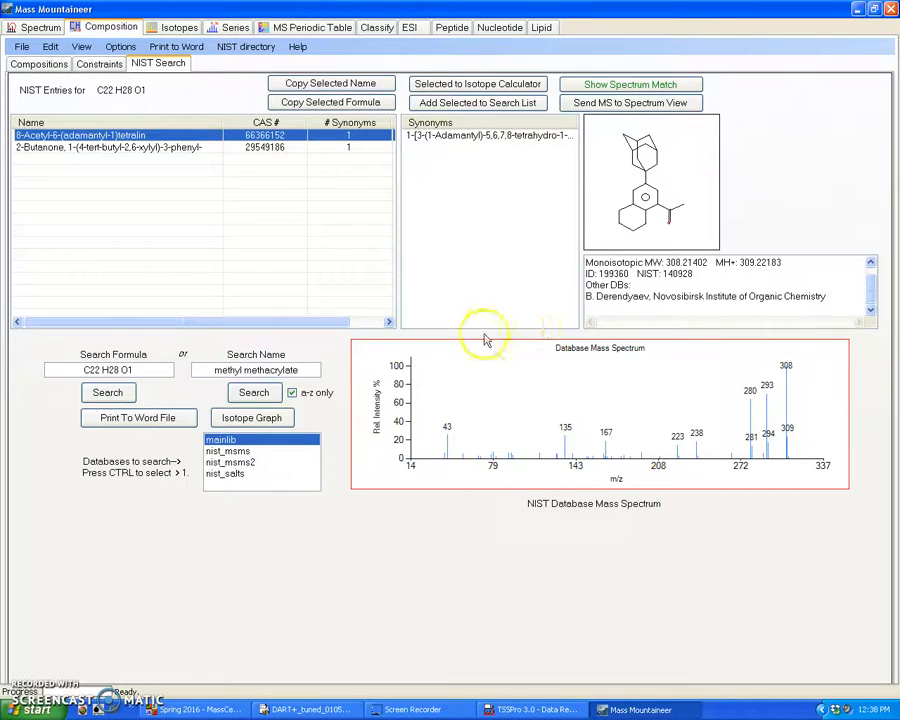
pyautogui.click(113, 147)
pyautogui.click(38, 62)
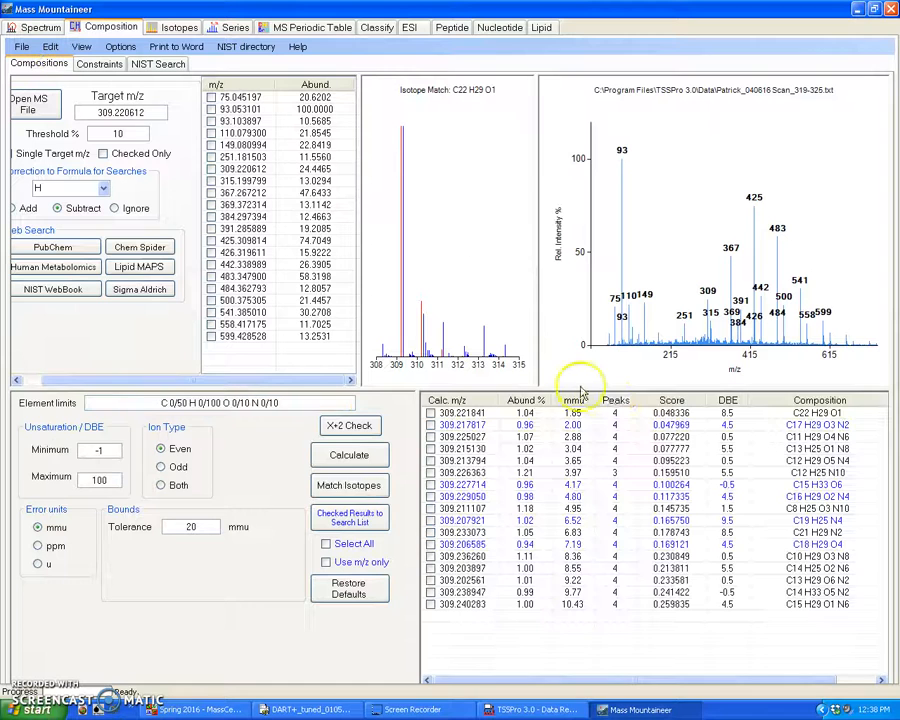
# Step: Look up the NIST entries for the C17 H29 O3 N2 candidate and examine the benzoic acid compound's synonyms and details
pyautogui.moveTo(563, 680); pyautogui.dragTo(600, 680)
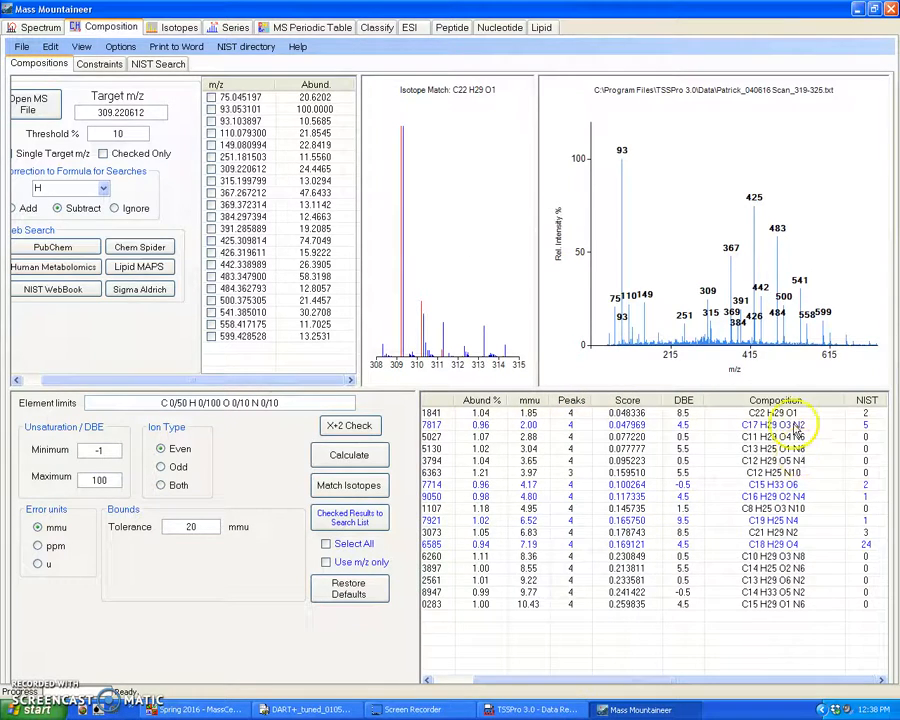
pyautogui.click(770, 425)
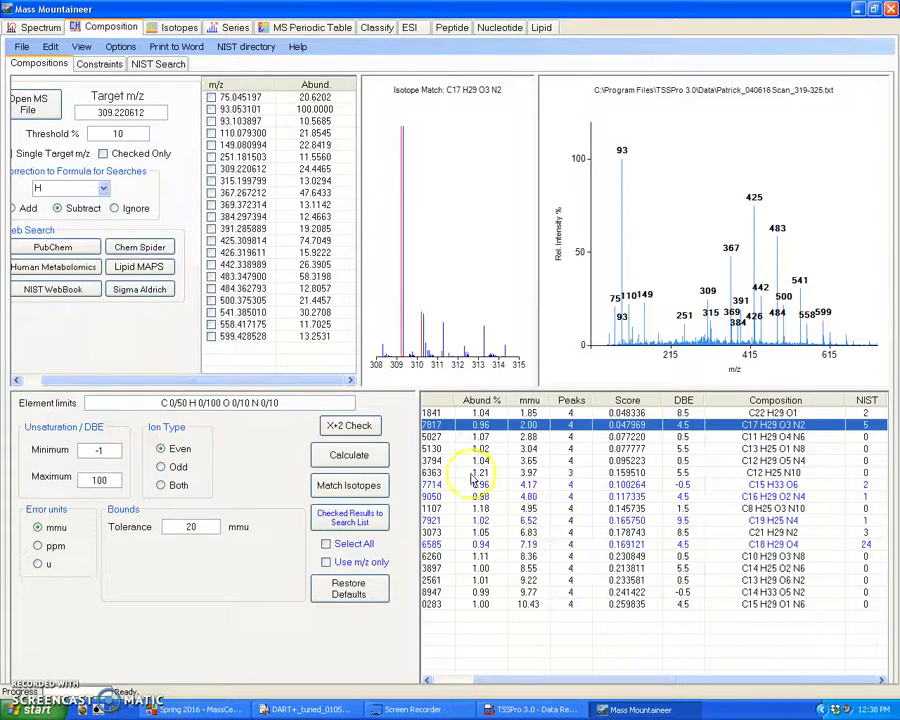
pyautogui.doubleClick(643, 428)
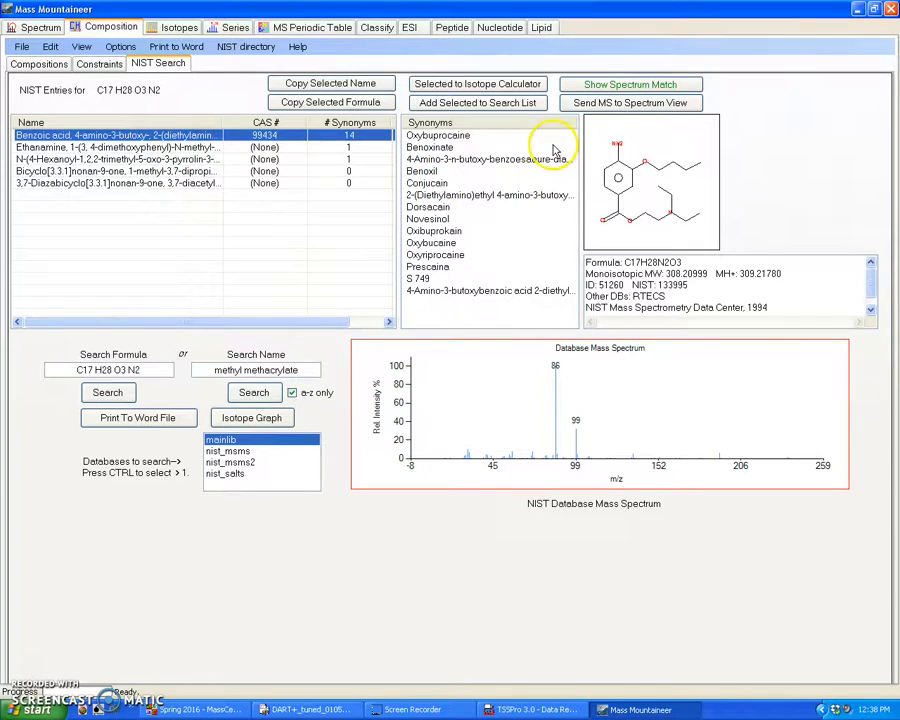
pyautogui.click(147, 150)
pyautogui.click(174, 136)
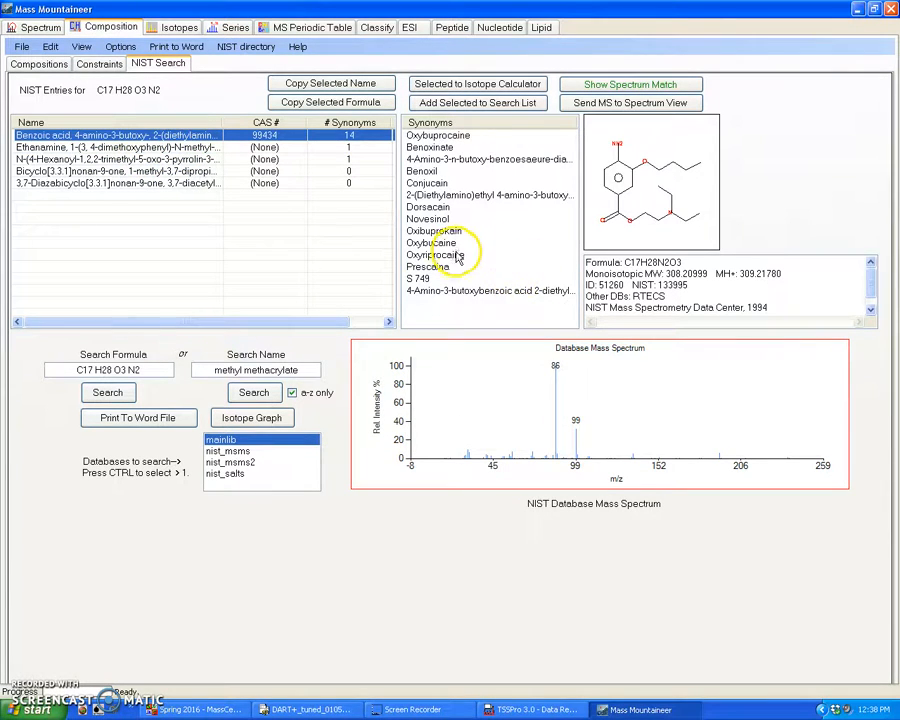
pyautogui.click(482, 233)
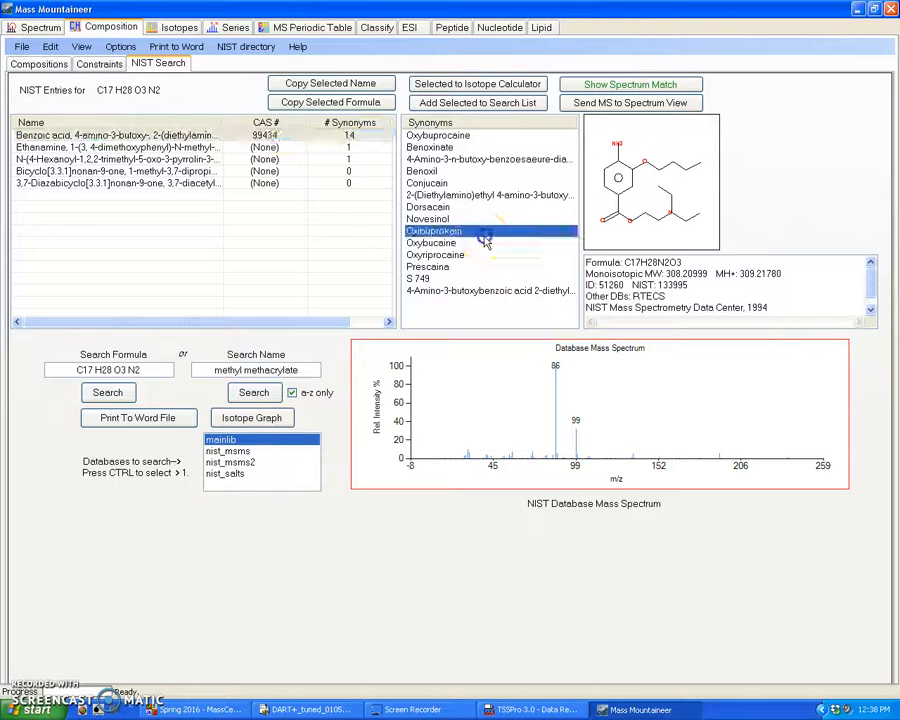
pyautogui.click(470, 244)
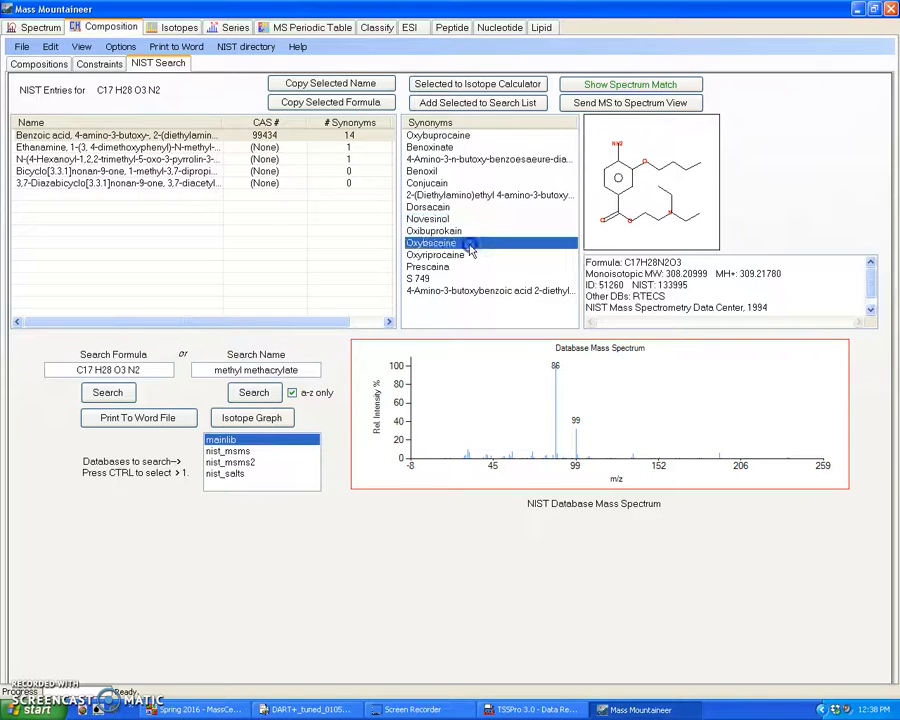
pyautogui.click(468, 268)
pyautogui.click(870, 303)
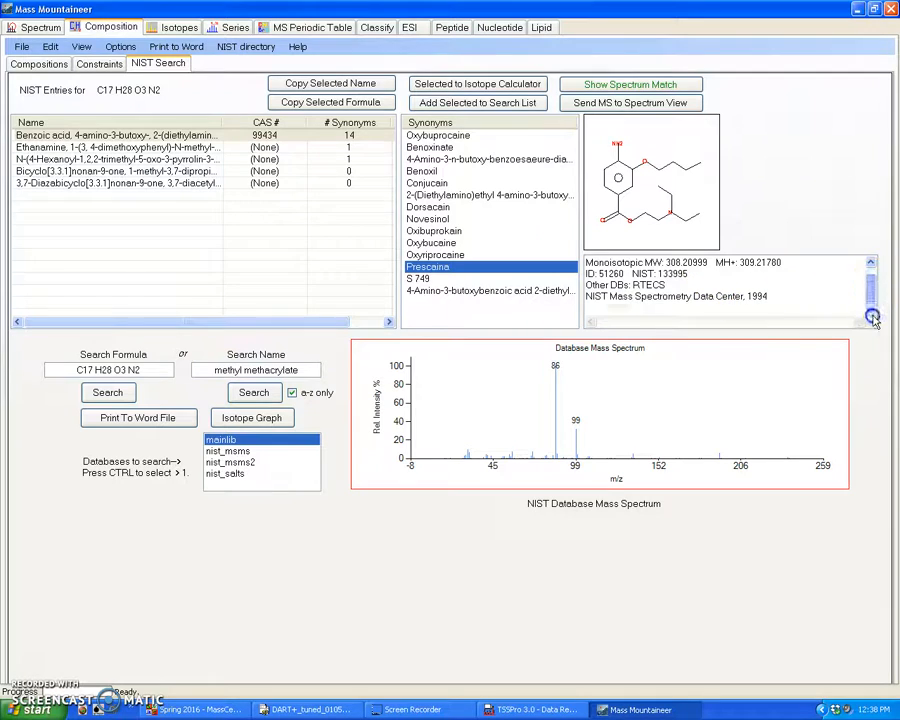
pyautogui.click(38, 63)
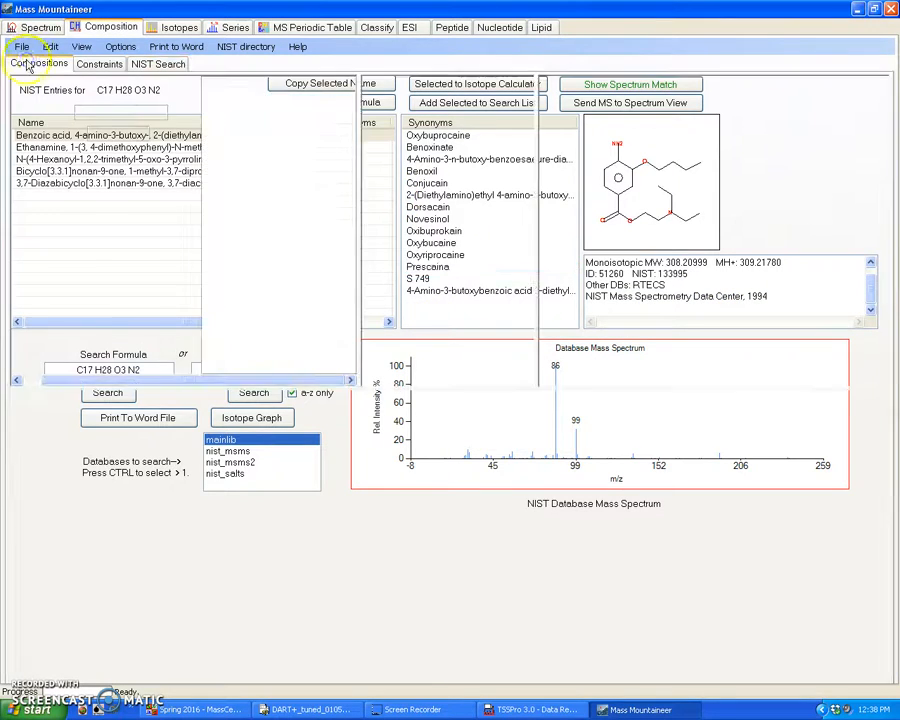
# Step: Sort the 309.220612 candidates by their number of NIST entries in descending order
pyautogui.click(869, 400)
pyautogui.click(876, 401)
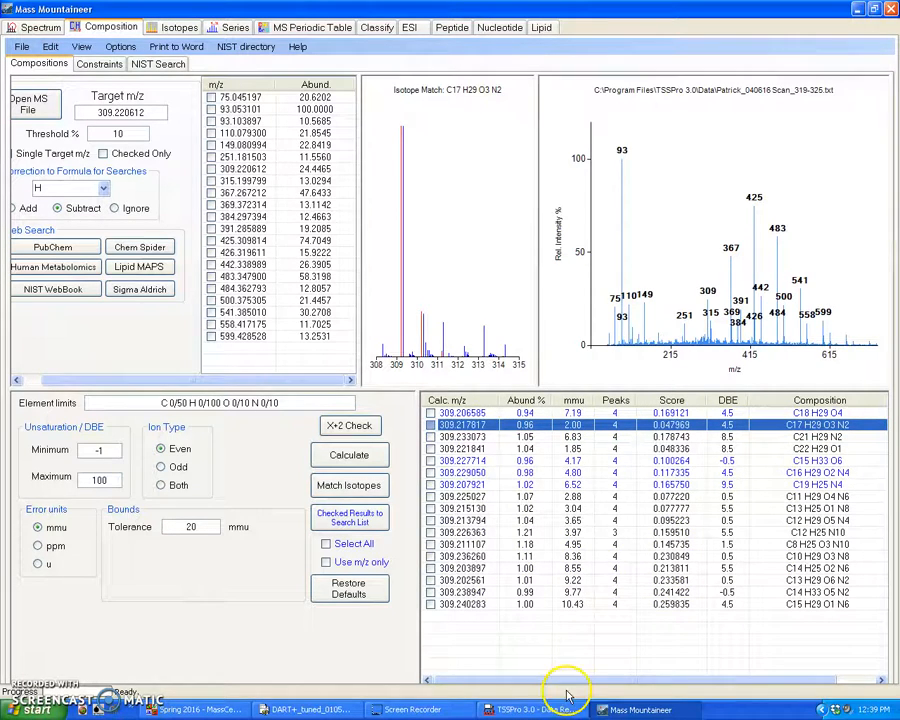
pyautogui.moveTo(575, 681); pyautogui.dragTo(780, 671)
# Step: Look up the NIST entries for the C18 H29 O4 candidate and browse the structures and database spectra of several compounds
pyautogui.click(778, 413)
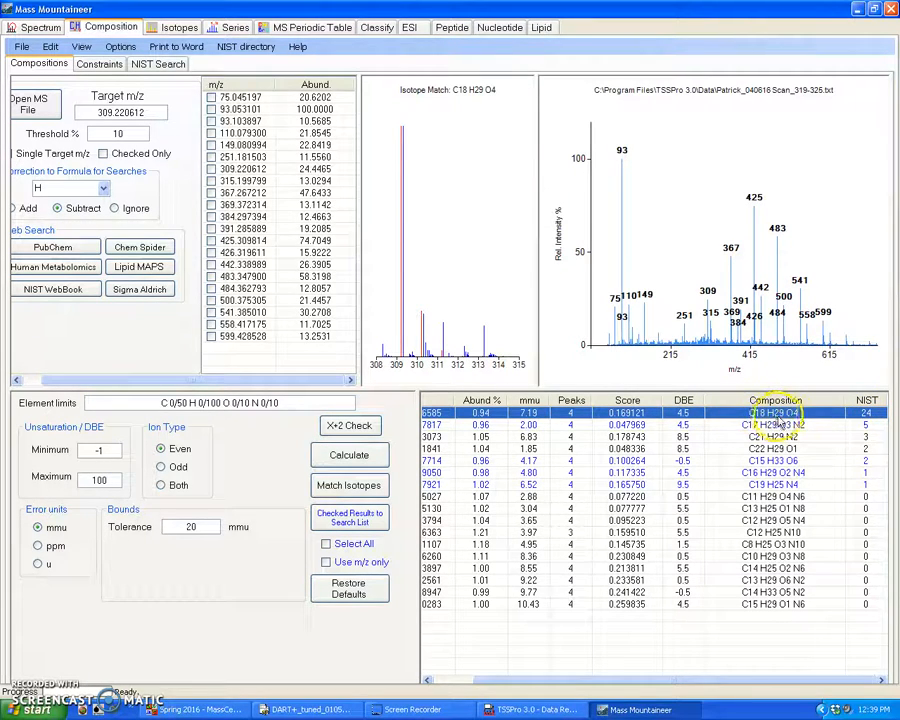
pyautogui.click(877, 418)
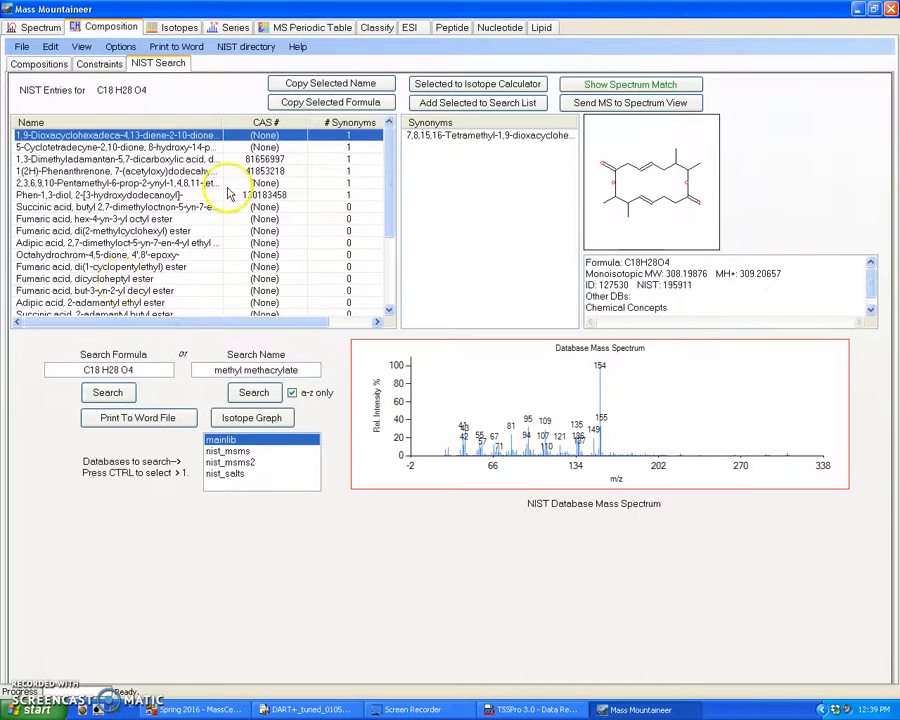
pyautogui.moveTo(389, 158)
pyautogui.mouseDown()
pyautogui.moveTo(396, 255)
pyautogui.moveTo(388, 153)
pyautogui.mouseUp()
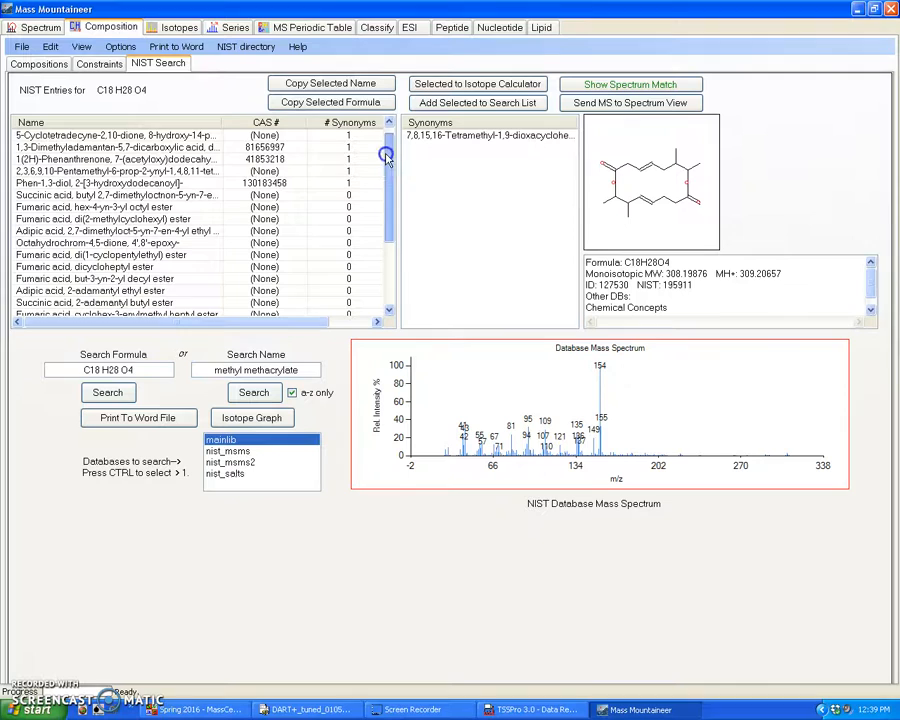
pyautogui.scroll(1, 290, 157)
pyautogui.click(248, 147)
pyautogui.click(229, 160)
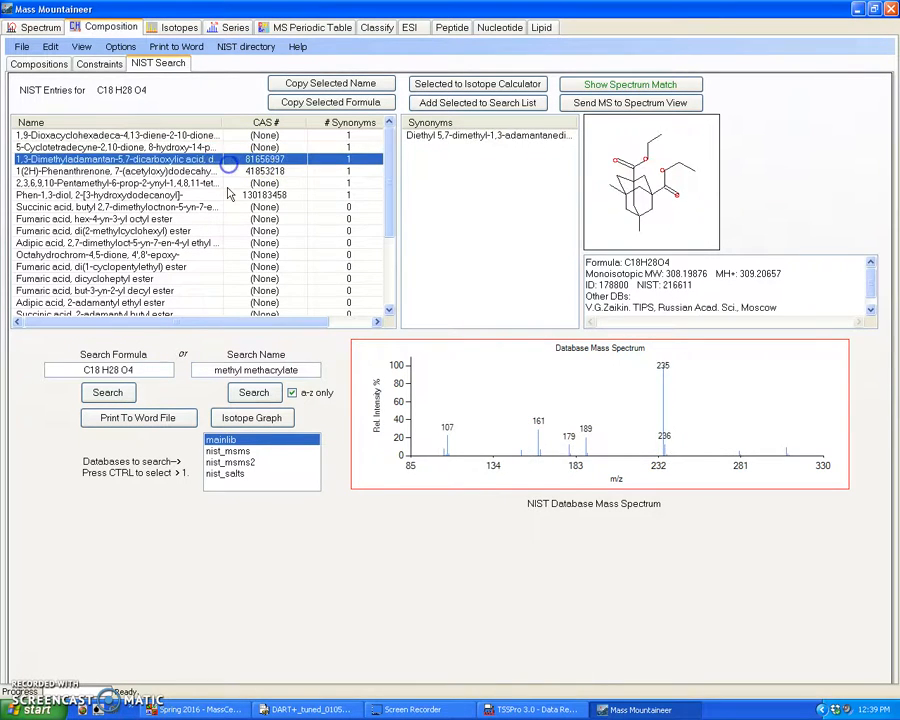
pyautogui.click(228, 187)
pyautogui.click(230, 218)
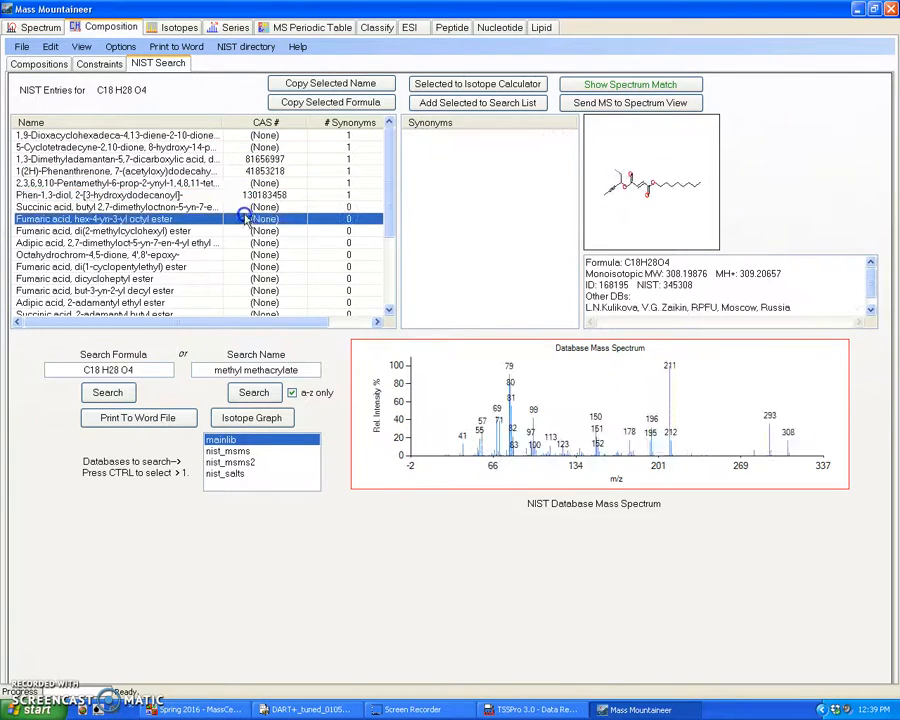
pyautogui.click(308, 230)
pyautogui.click(310, 254)
pyautogui.scroll(-3, 310, 270)
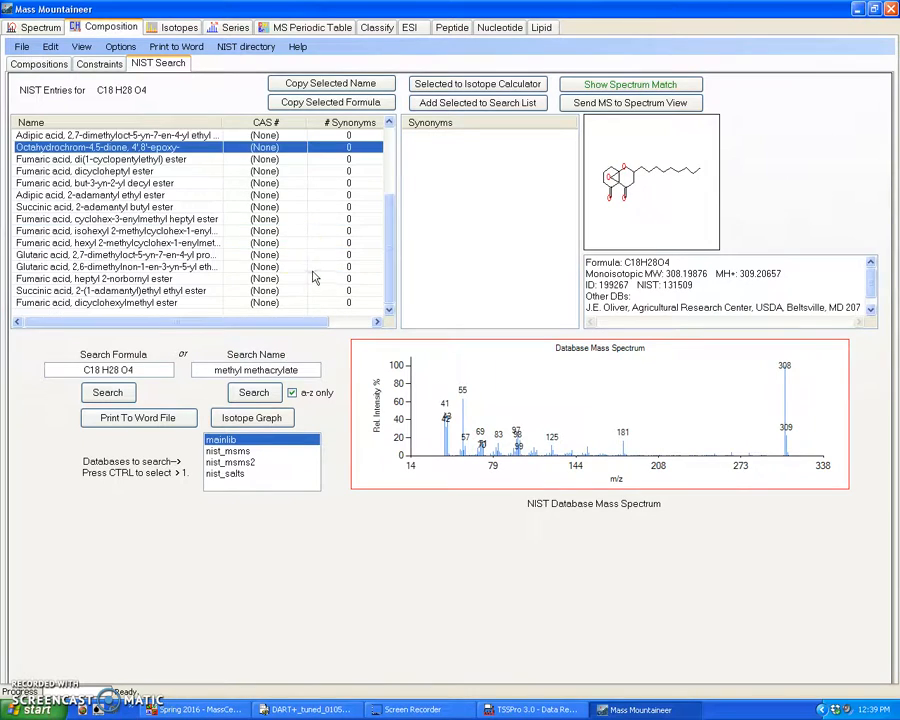
pyautogui.click(344, 160)
pyautogui.click(336, 171)
pyautogui.click(322, 183)
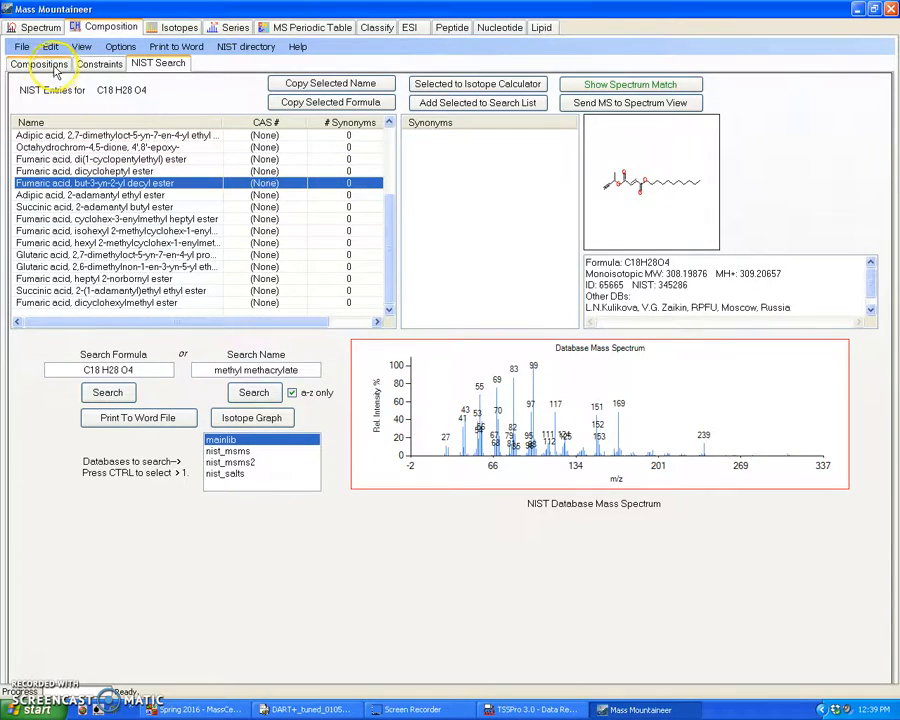
pyautogui.scroll(1, 333, 230)
pyautogui.scroll(2, 333, 230)
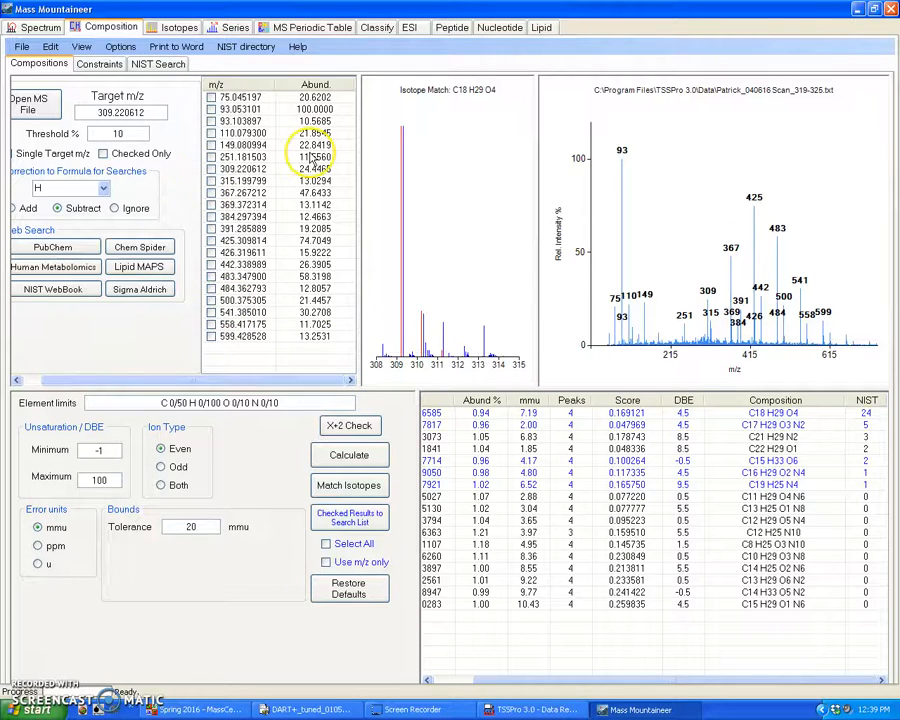
# Step: Set the 391.285889 ion as the target and use the X+2 check to add S 0/3 and Si 0/3 to the element limits
pyautogui.click(244, 146)
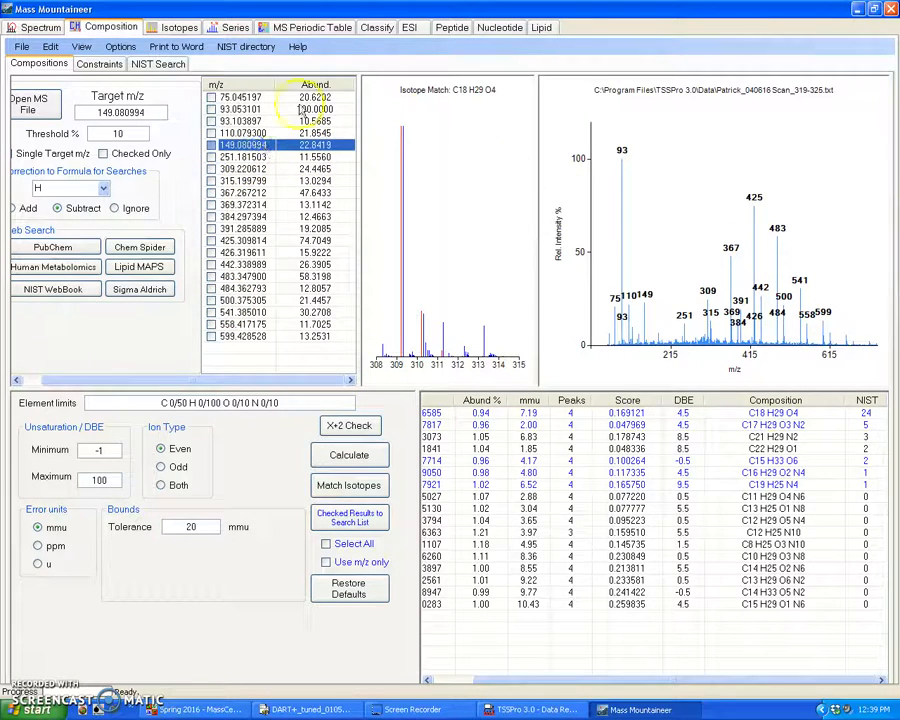
pyautogui.click(250, 230)
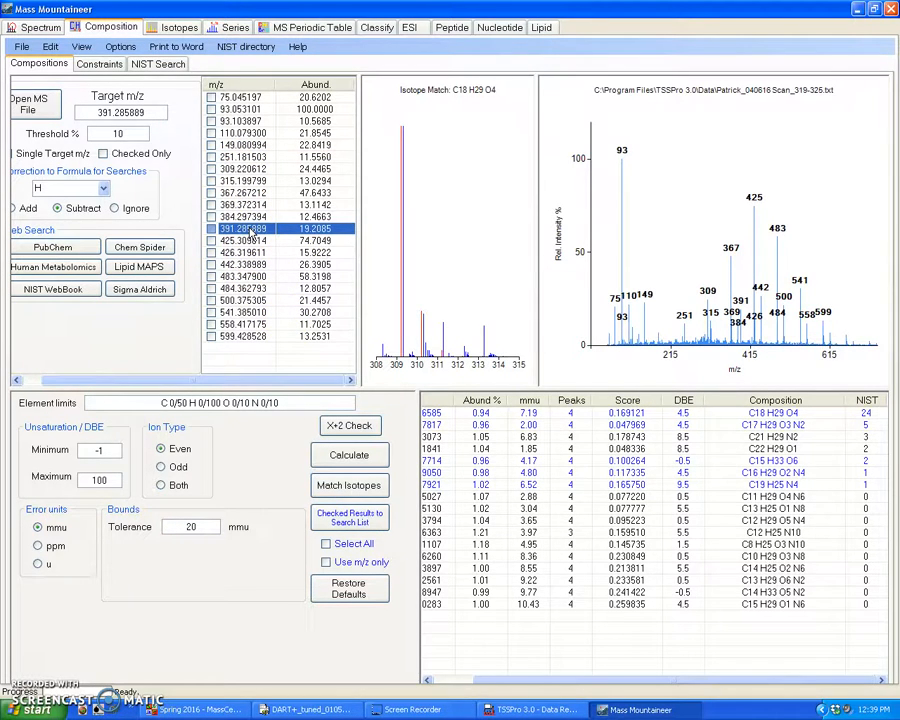
pyautogui.click(370, 428)
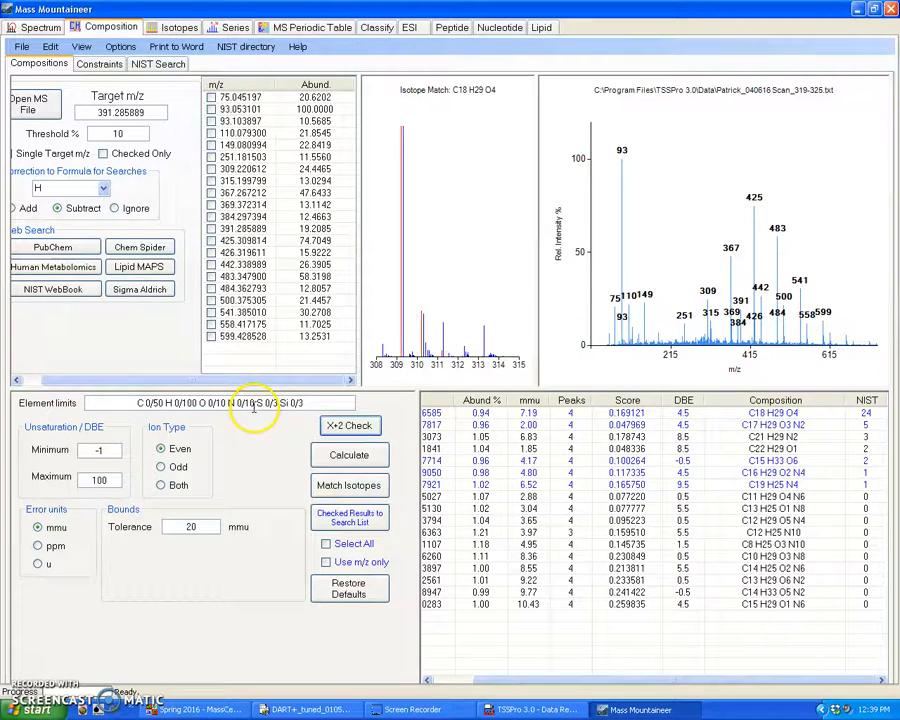
pyautogui.moveTo(257, 404); pyautogui.dragTo(328, 403)
pyautogui.click(335, 401)
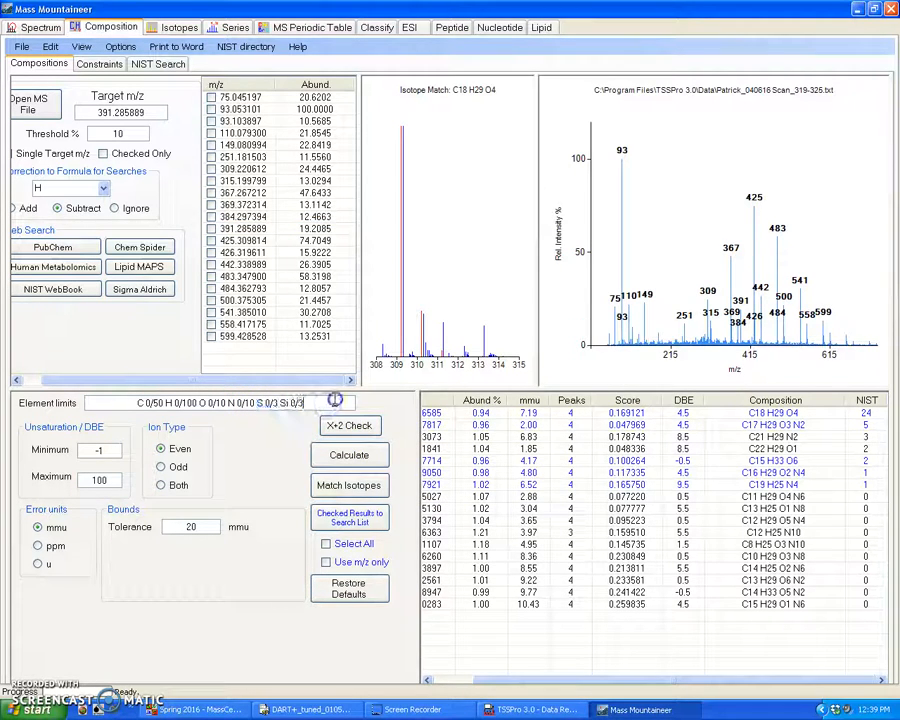
pyautogui.press('BackSpace')
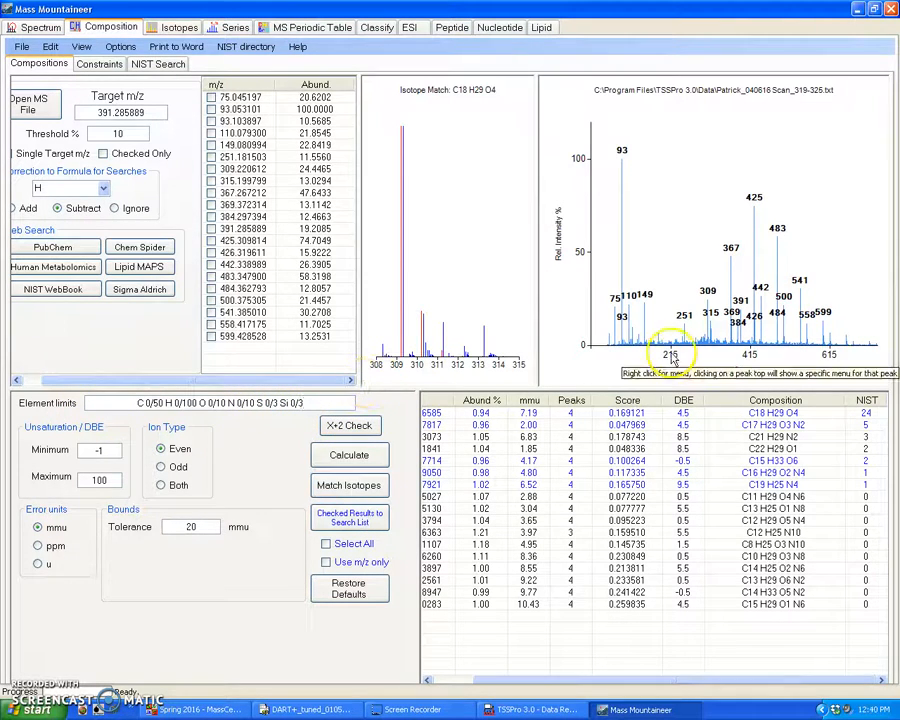
# Step: Examine the isotope peaks around m/z 391 in the spectrum and compare the X+2 check estimates with the element limits
pyautogui.moveTo(752, 340); pyautogui.dragTo(756, 353)
pyautogui.moveTo(692, 202); pyautogui.dragTo(750, 352)
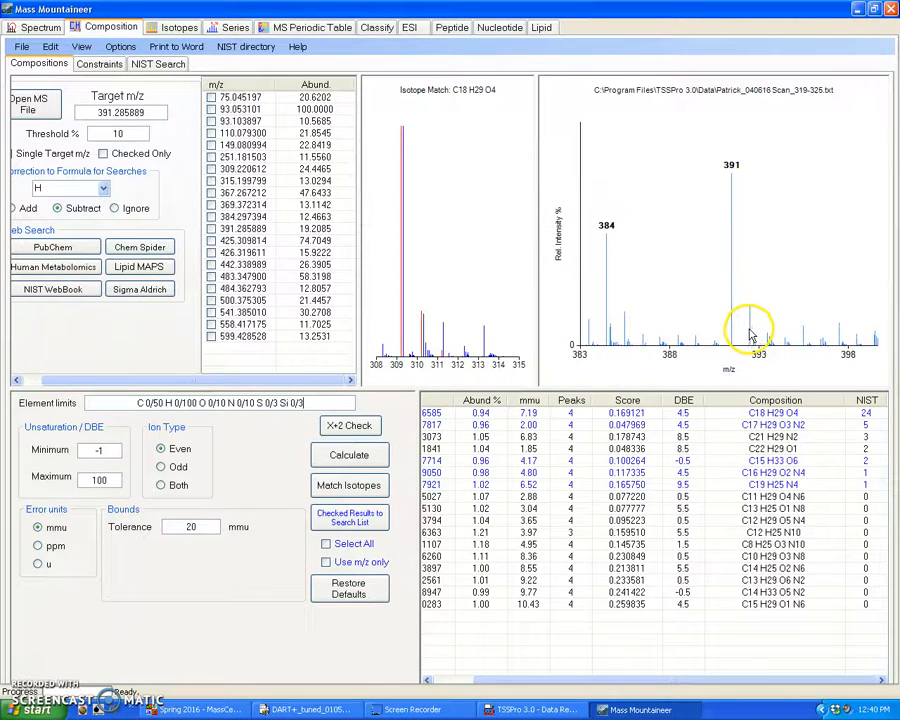
pyautogui.moveTo(703, 121); pyautogui.dragTo(804, 361)
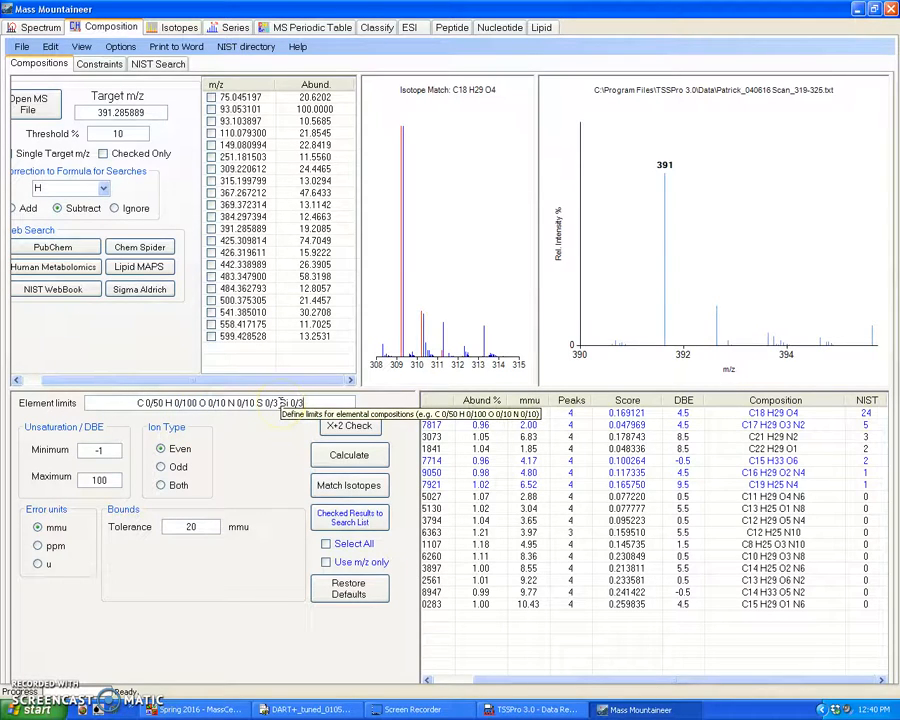
pyautogui.click(349, 428)
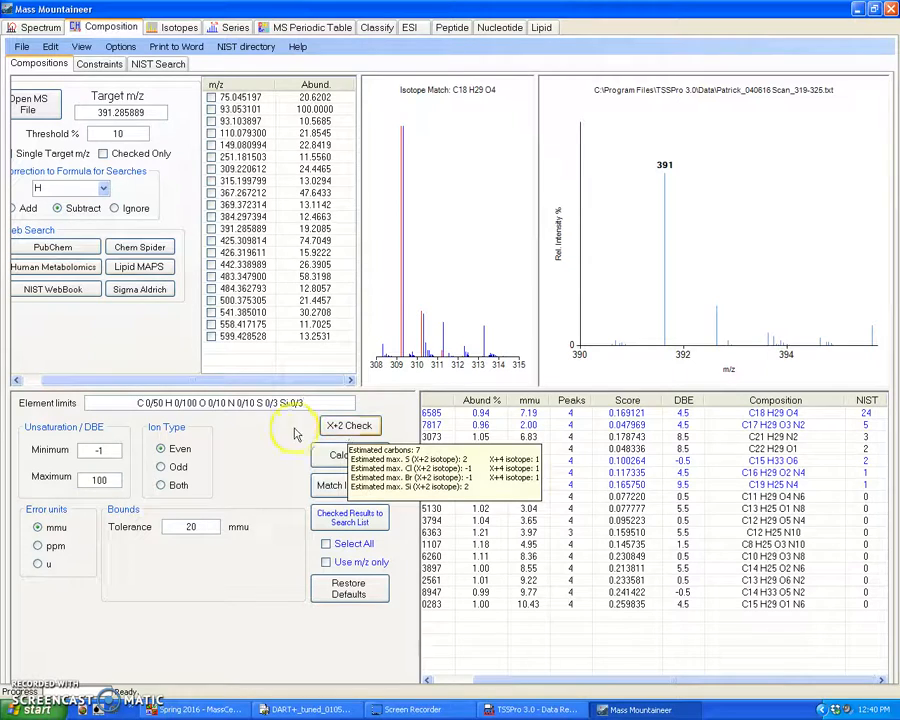
pyautogui.click(266, 405)
pyautogui.click(305, 403)
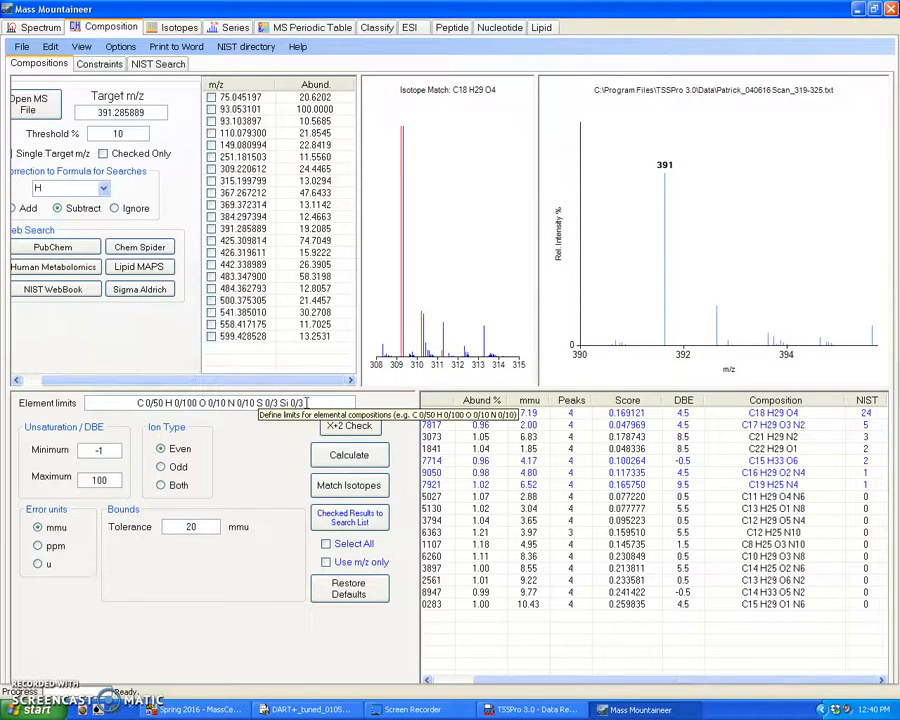
# Step: Calculate the candidate elemental compositions for the 391.285889 ion and sort them by mmu error
pyautogui.click(375, 462)
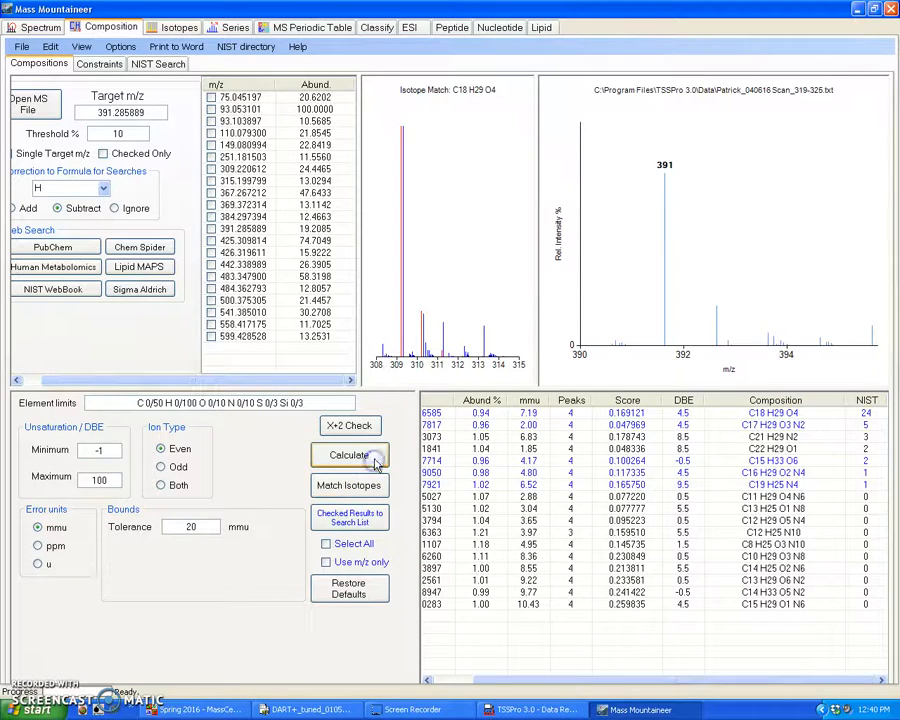
pyautogui.moveTo(884, 454); pyautogui.dragTo(861, 433)
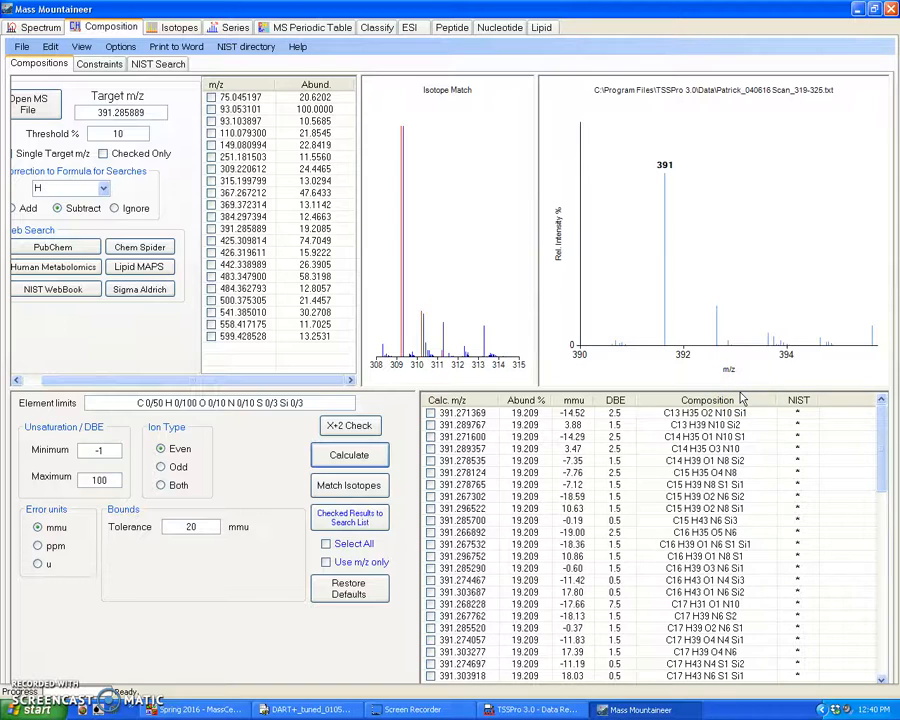
pyautogui.click(573, 400)
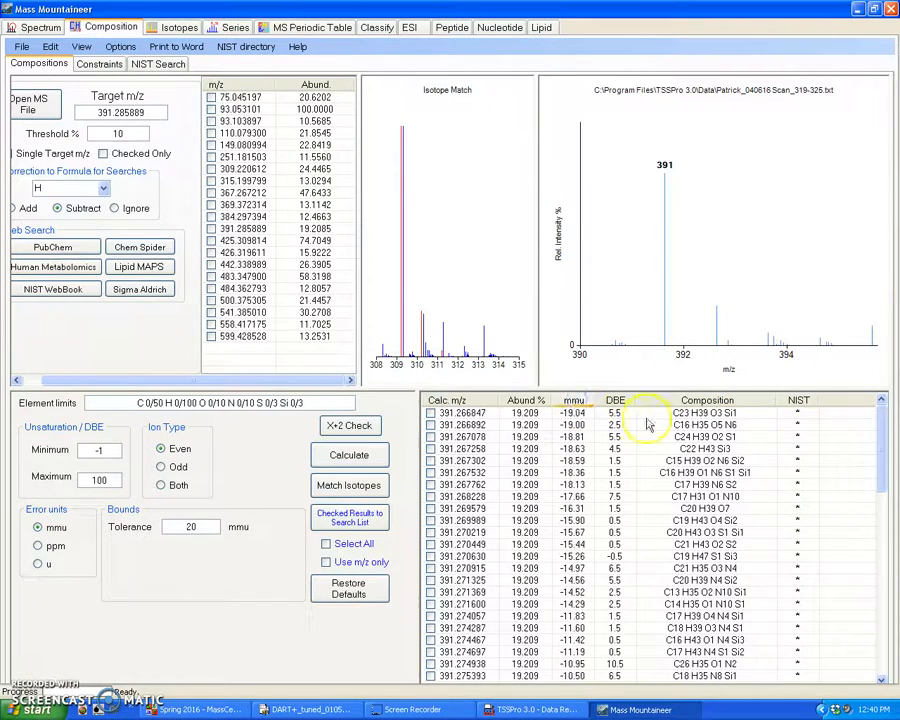
# Step: Run the isotope match on the 391.285889 ion's candidates and review their NIST entry counts
pyautogui.moveTo(879, 412); pyautogui.dragTo(872, 548)
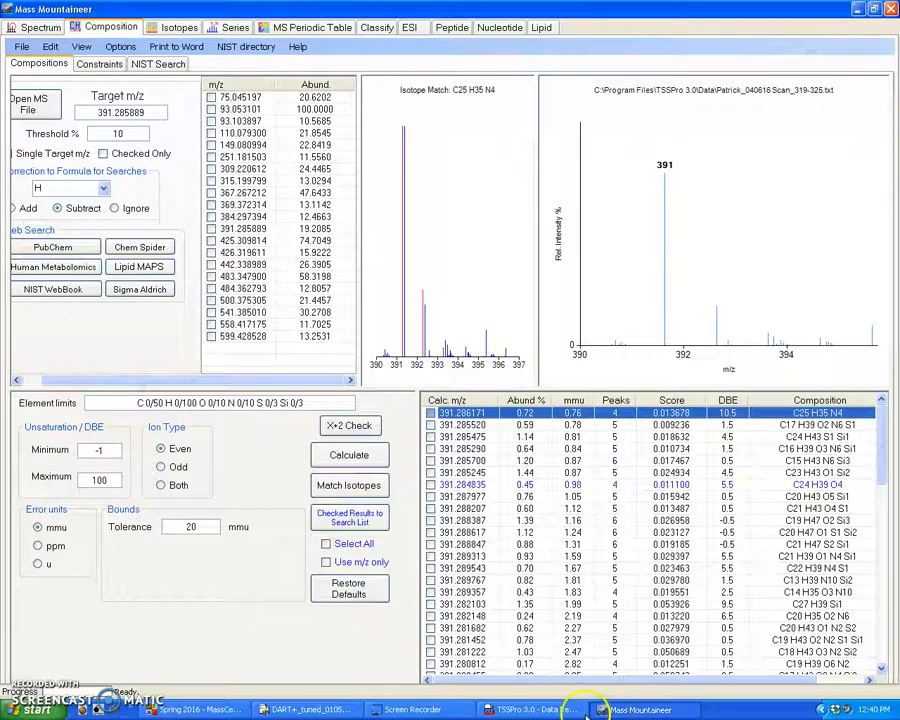
pyautogui.moveTo(590, 681); pyautogui.dragTo(678, 677)
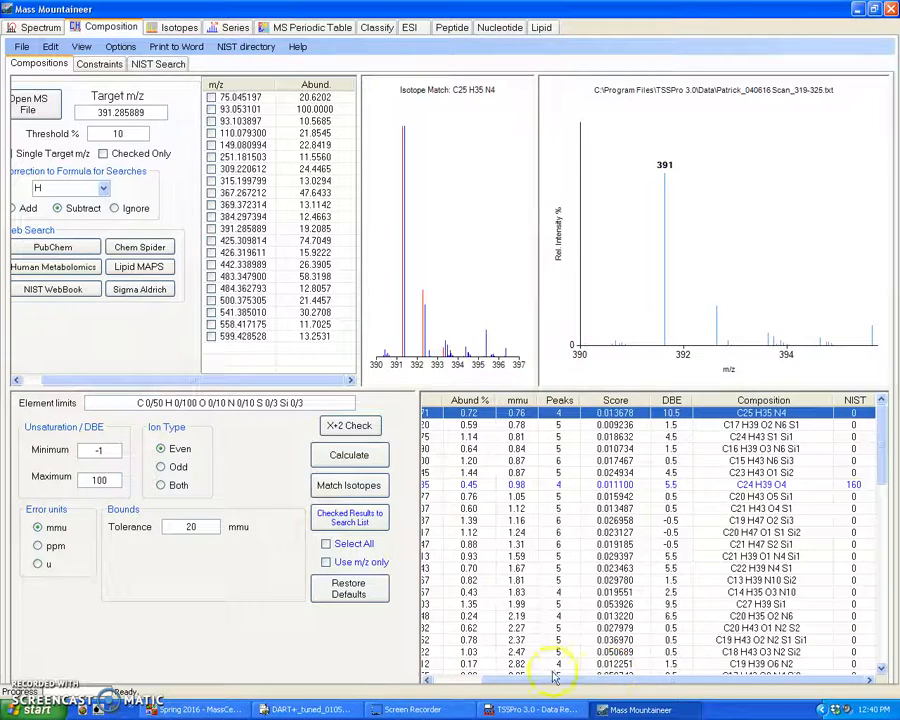